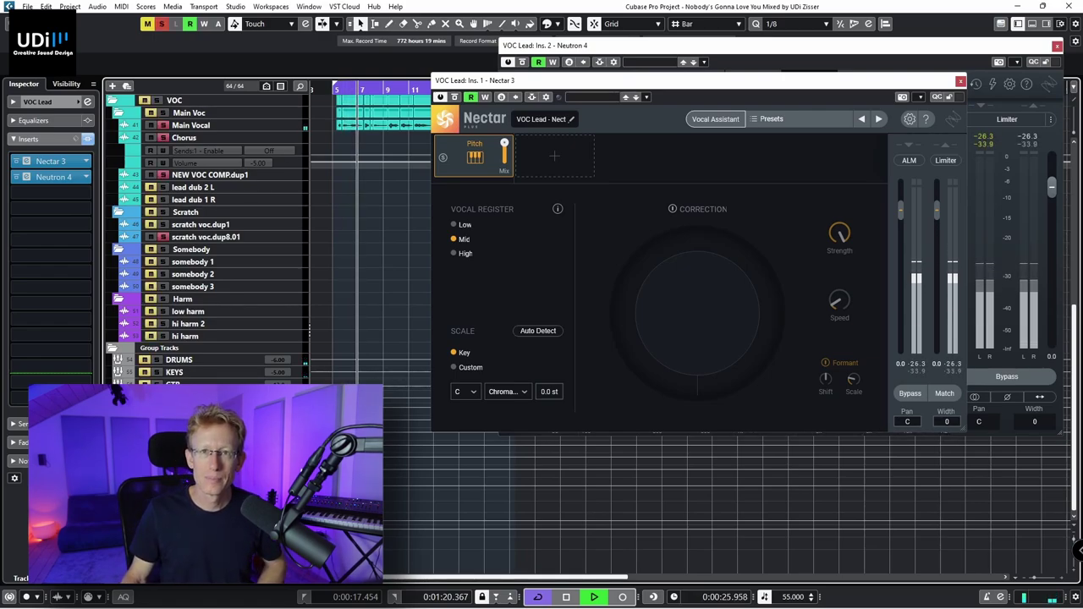
Stop playback and open Nectar 3's add-module list from its empty + slot
{"action": "key", "text": "space"}
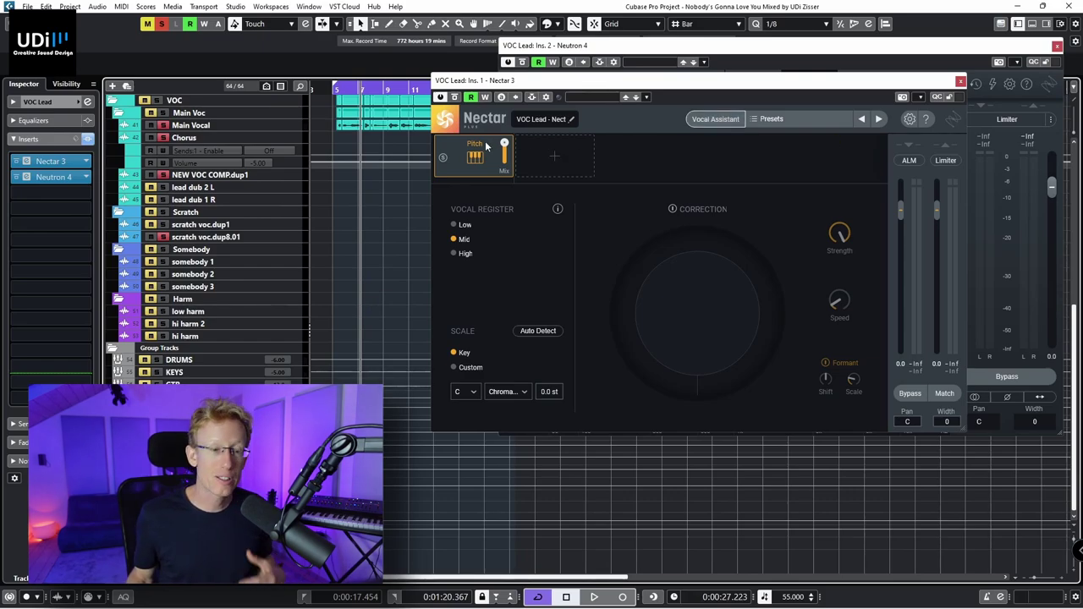
{"action": "left_click", "coordinate": [554, 157]}
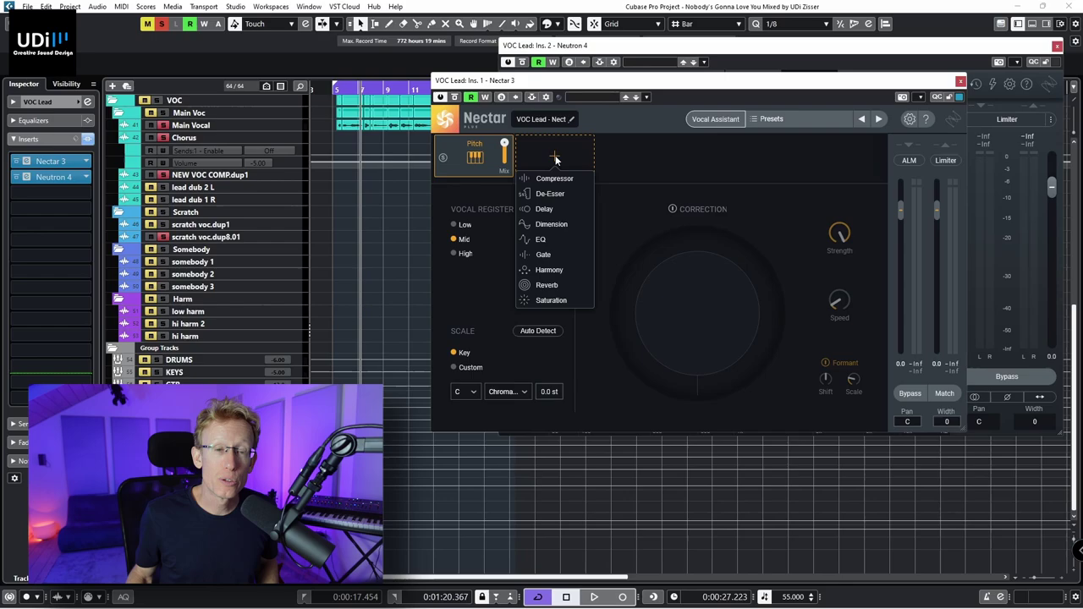
In the Neutron 4 window, insert a Sculptor module after the Equalizer
{"action": "left_click", "coordinate": [576, 48]}
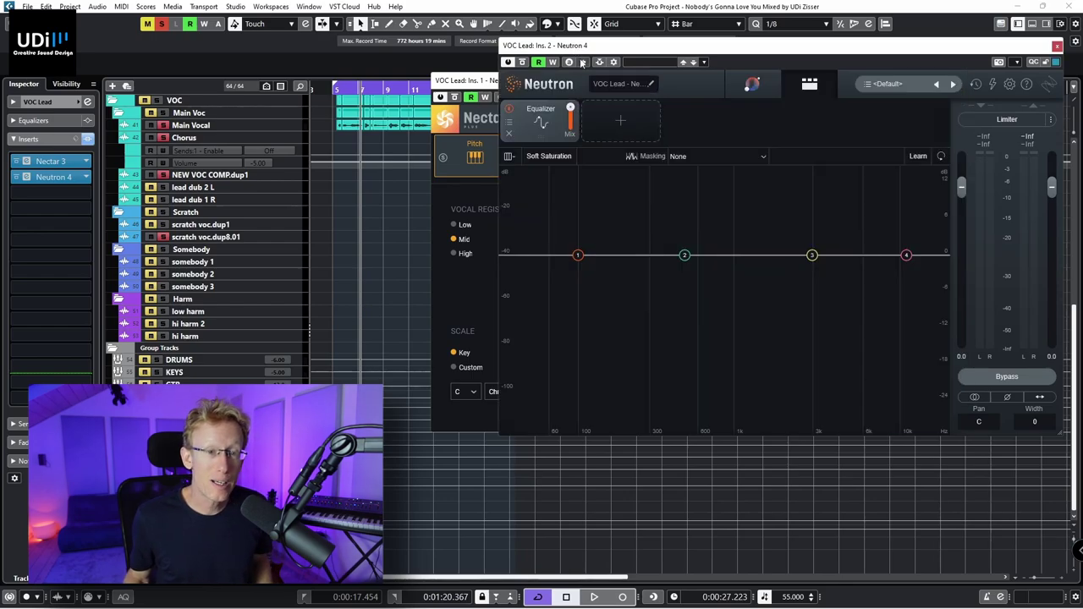
{"action": "left_click", "coordinate": [617, 124]}
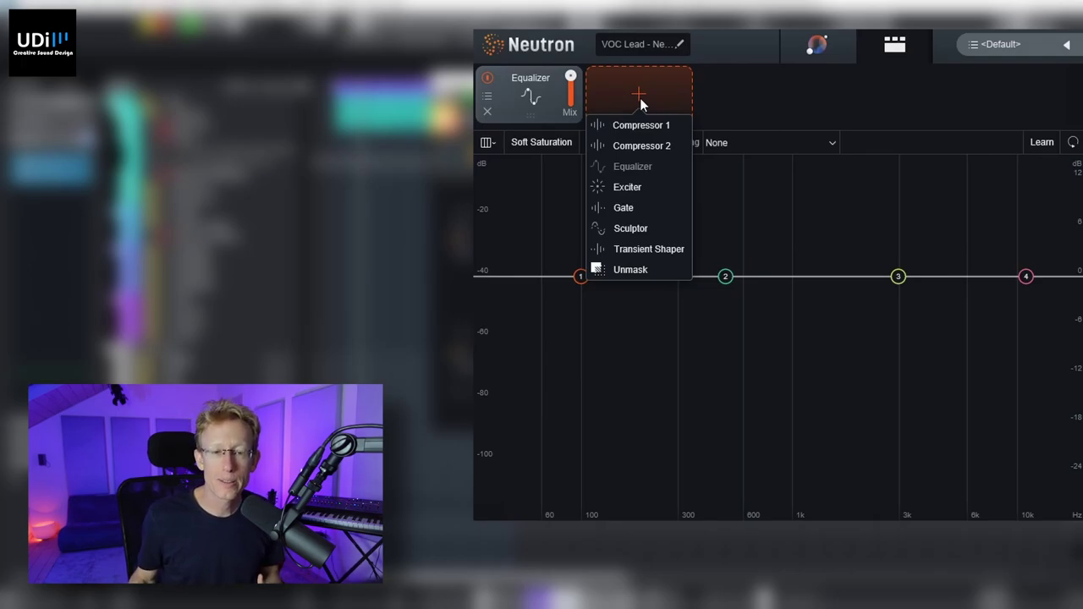
{"action": "left_click", "coordinate": [643, 228]}
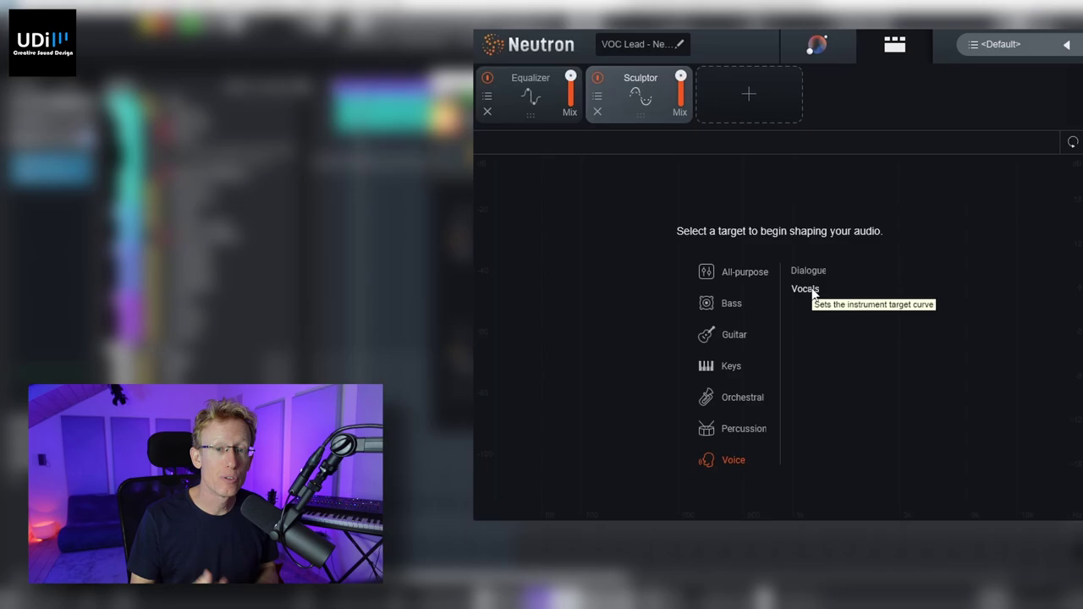
Open Neutron 4's module menu from the + slot following Sculptor
{"action": "left_click", "coordinate": [760, 98]}
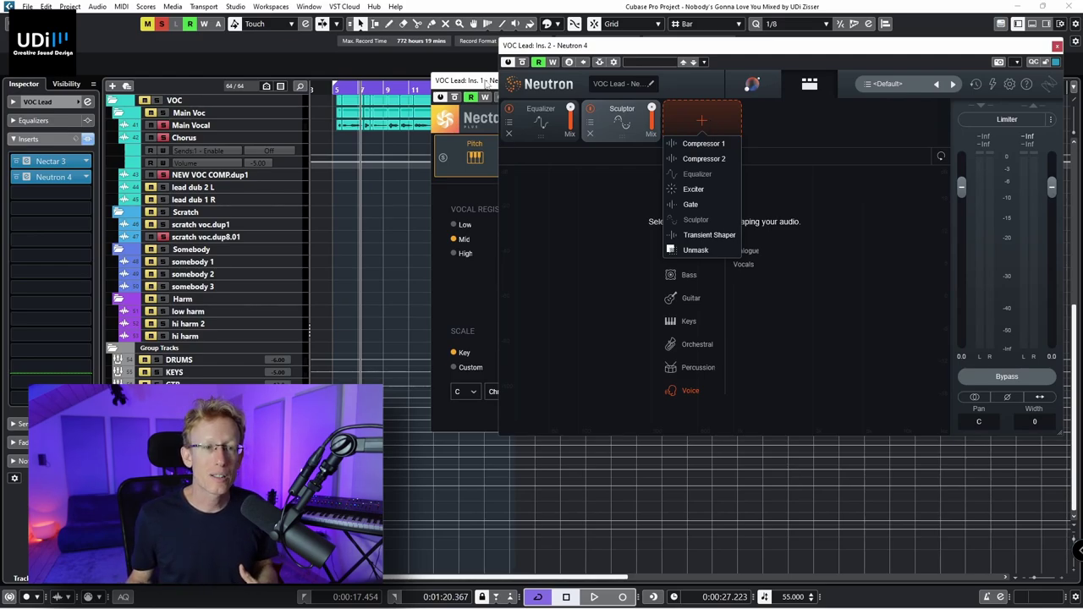
Bypass Neutron 4 and start Nectar's Vocal Assistant in Assist mode with Modern vibe, Moderate intensity
{"action": "left_click", "coordinate": [487, 81]}
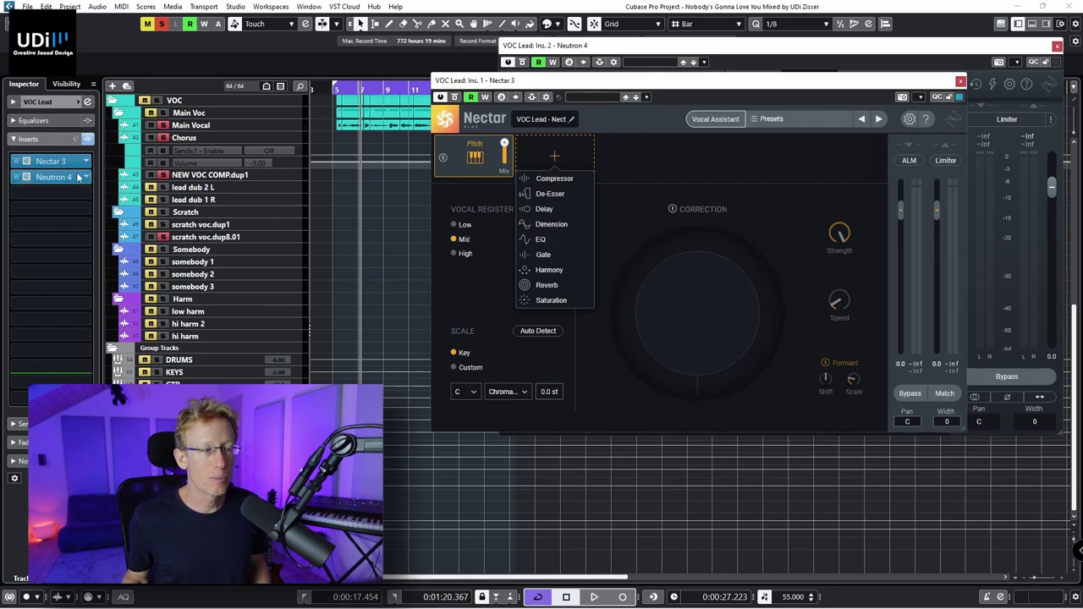
{"action": "left_click", "coordinate": [25, 177]}
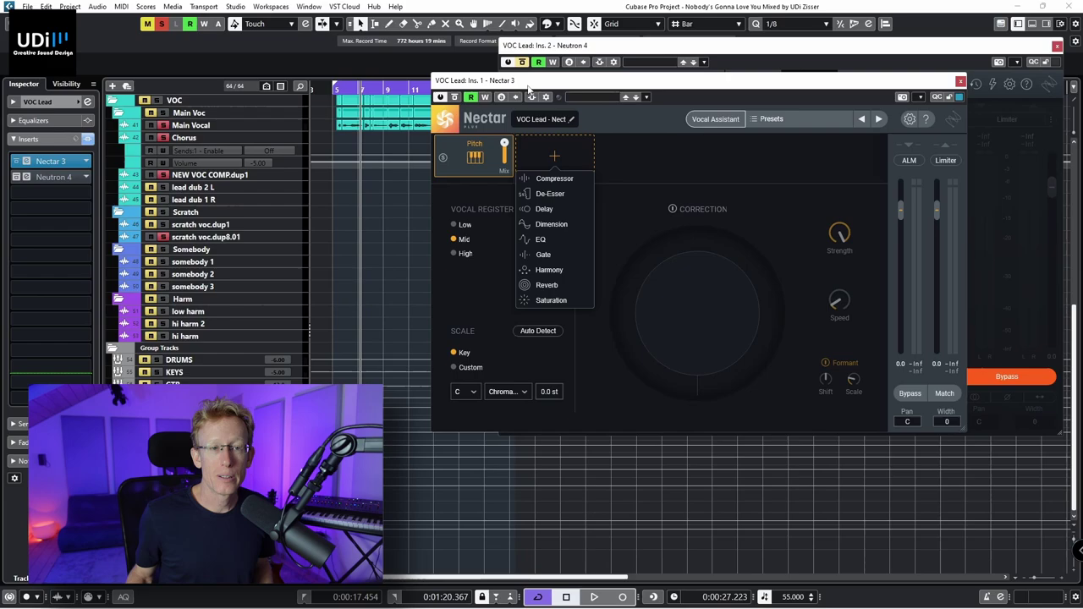
{"action": "left_click", "coordinate": [716, 119]}
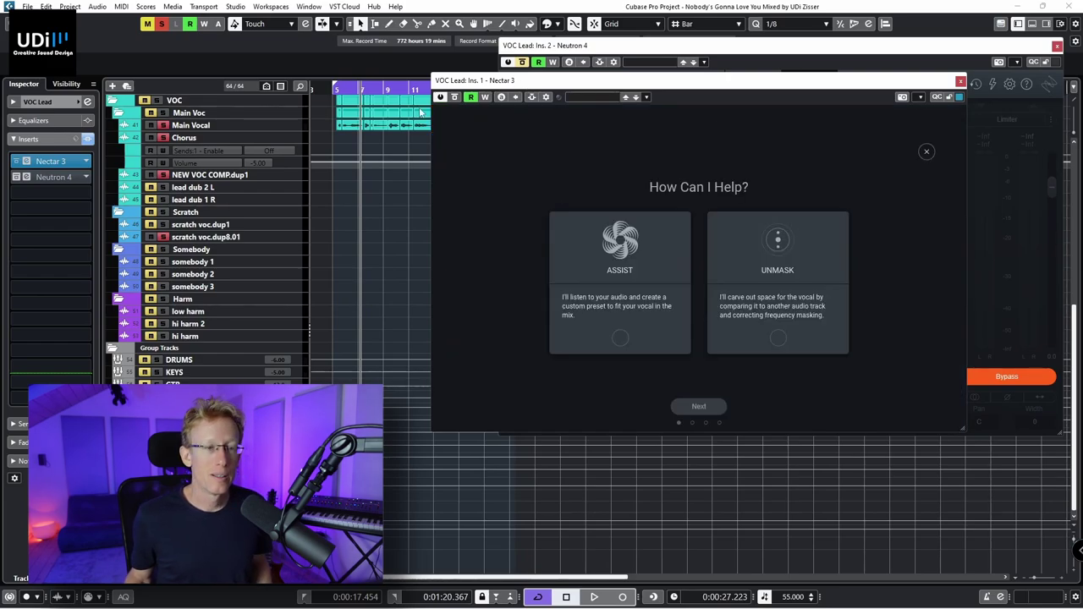
{"action": "left_click", "coordinate": [349, 99]}
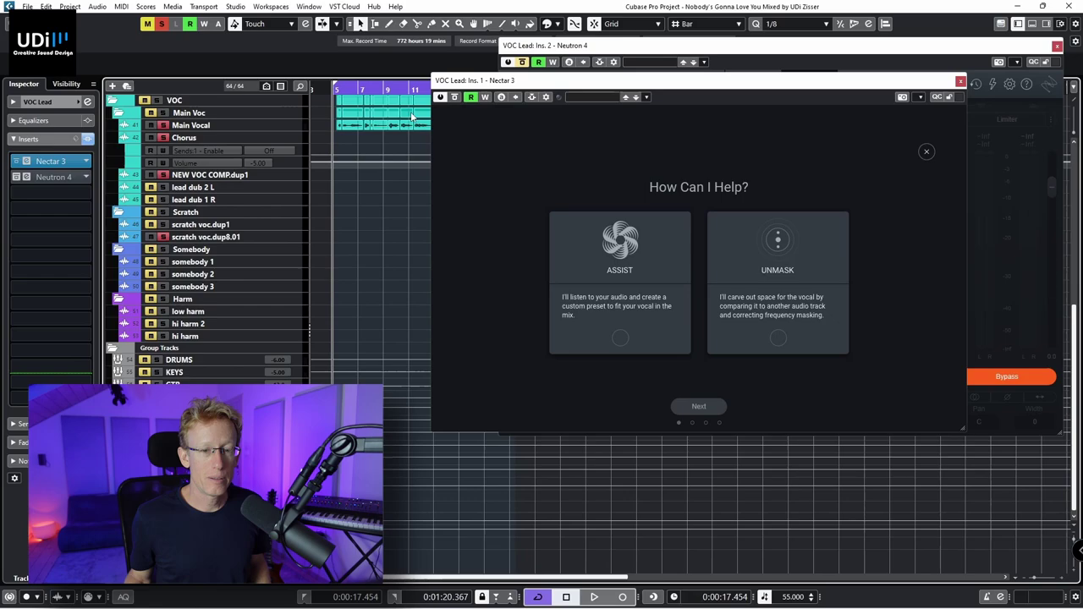
{"action": "left_click", "coordinate": [622, 339]}
{"action": "left_click", "coordinate": [699, 406]}
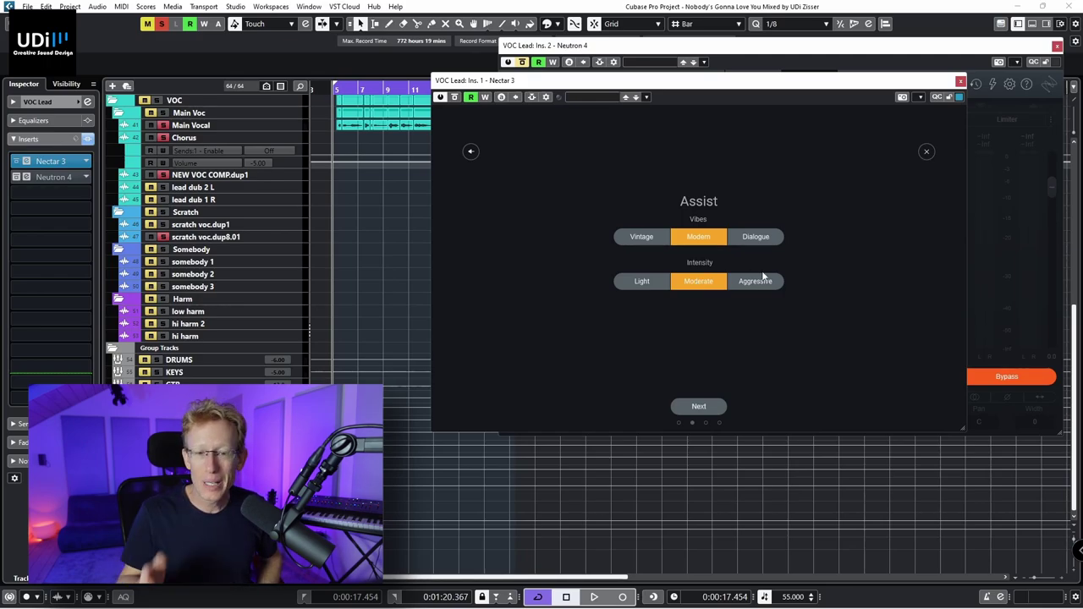
{"action": "left_click", "coordinate": [714, 407]}
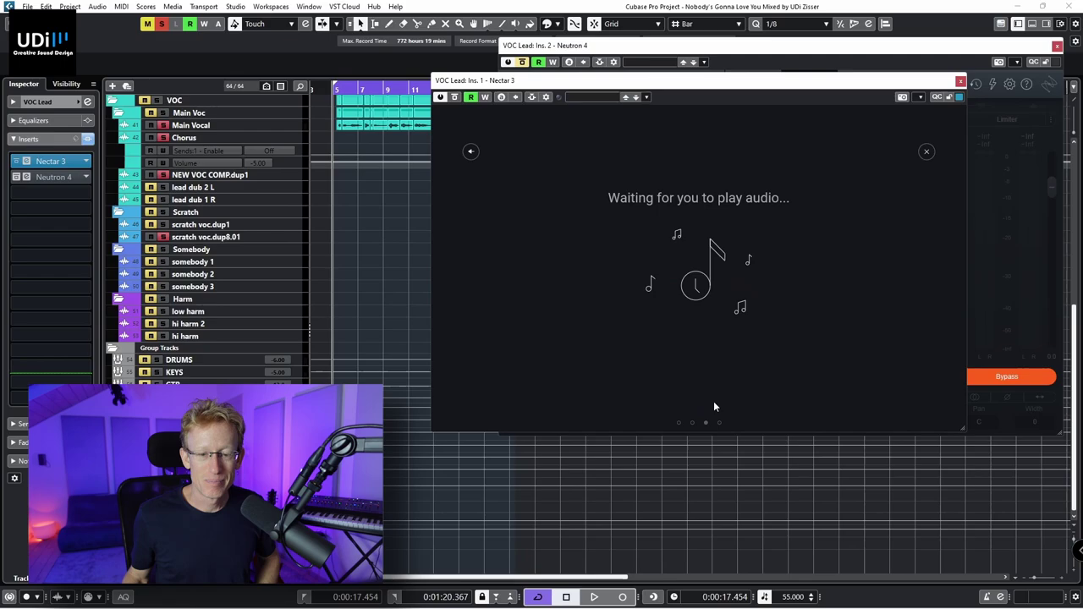
Play the vocal until Nectar's Assistant finishes analysing, then stop playback
{"action": "key", "text": "space"}
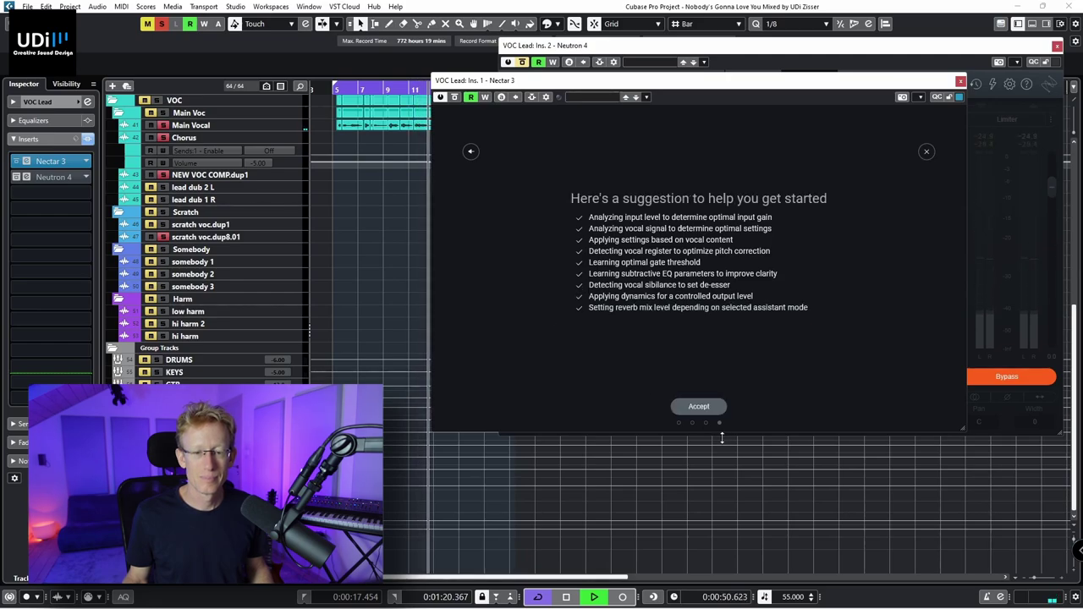
{"action": "key", "text": "space"}
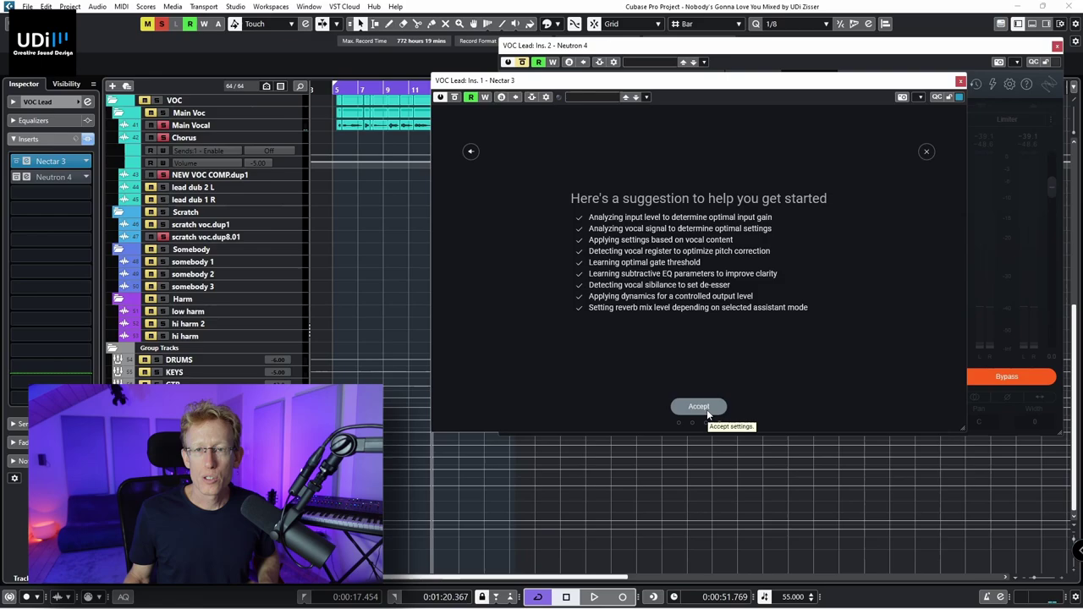
Accept the suggested chain, switch off Pitch correction, and view the Gate and EQ 1 modules
{"action": "left_click", "coordinate": [699, 407]}
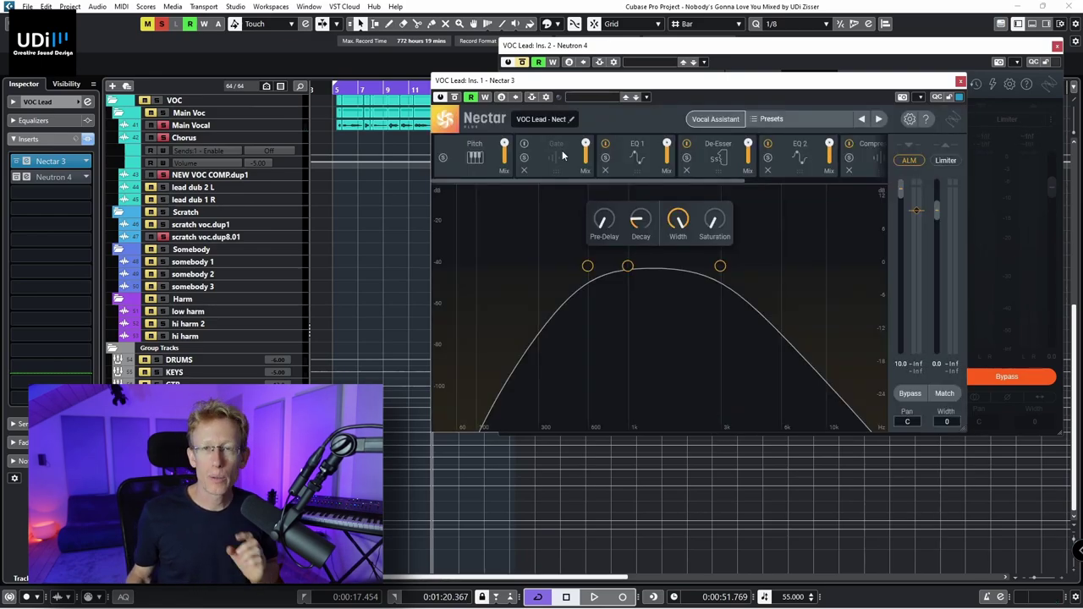
{"action": "left_click", "coordinate": [476, 154]}
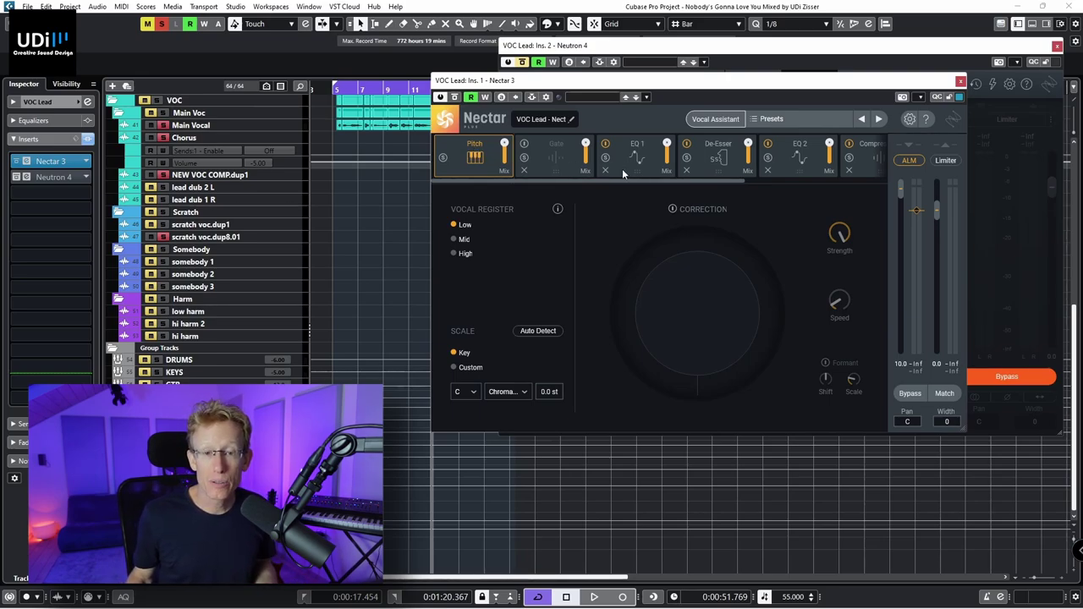
{"action": "left_click", "coordinate": [697, 210]}
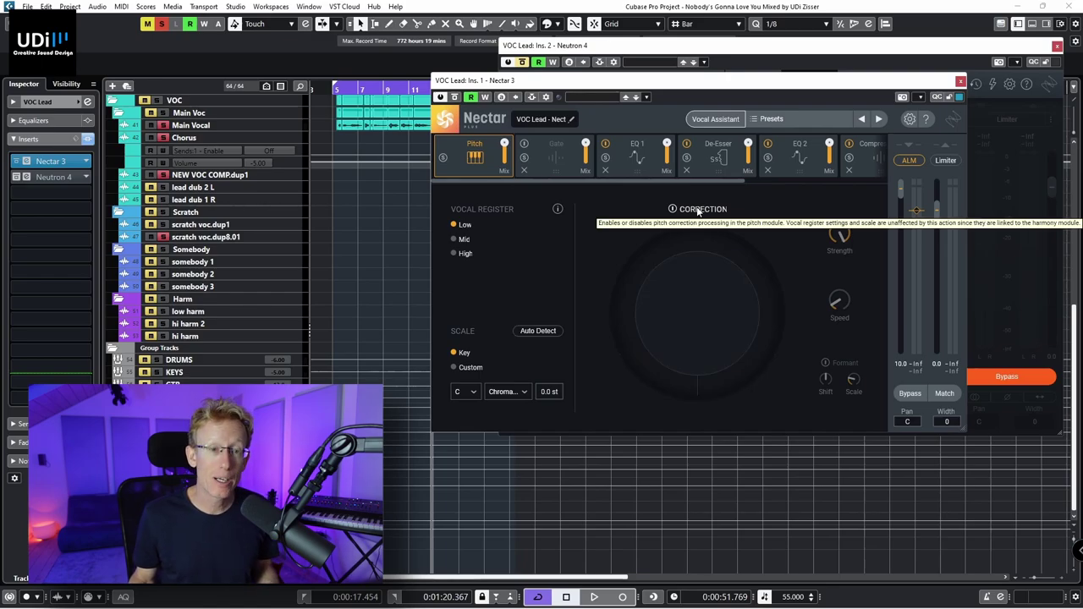
{"action": "left_click", "coordinate": [564, 157]}
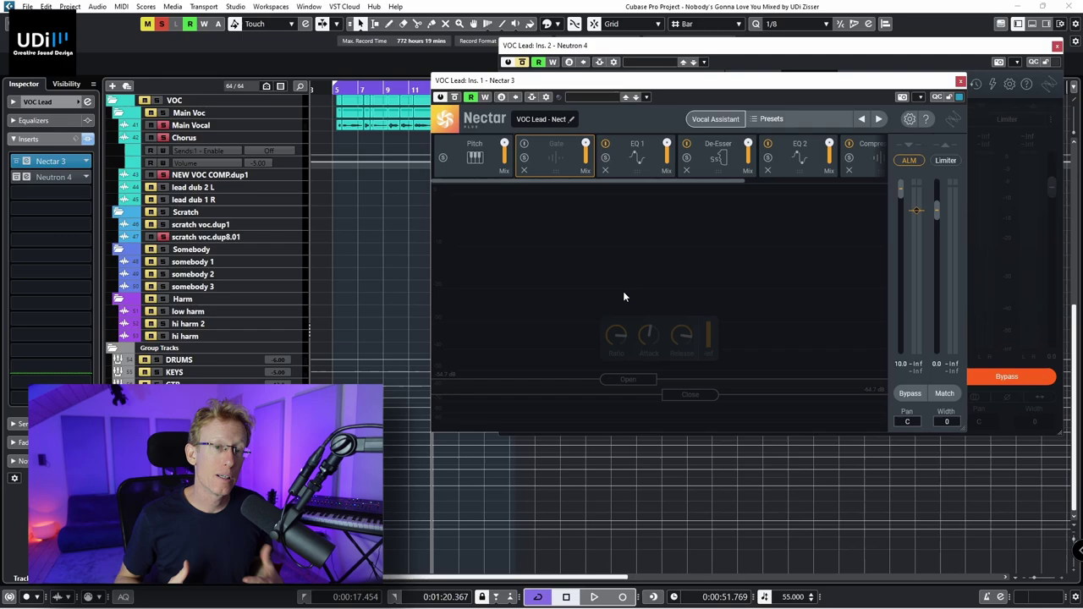
{"action": "left_click", "coordinate": [641, 143]}
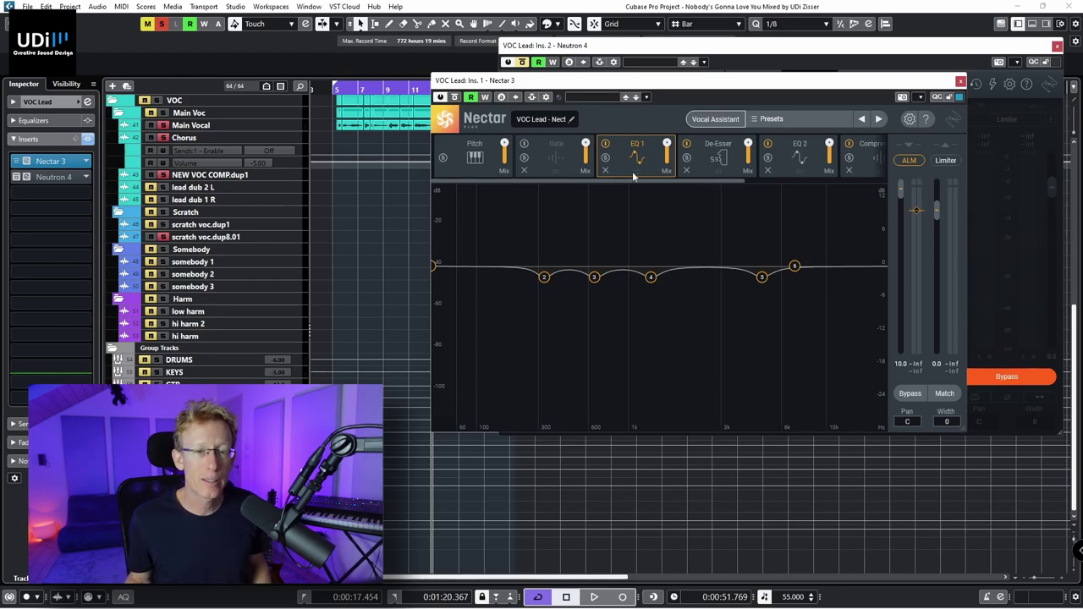
Make EQ 1's first band a 62 Hz Flat Highpass, then review De-Esser and EQ 2
{"action": "left_click_drag", "start_coordinate": [435, 266], "coordinate": [460, 269]}
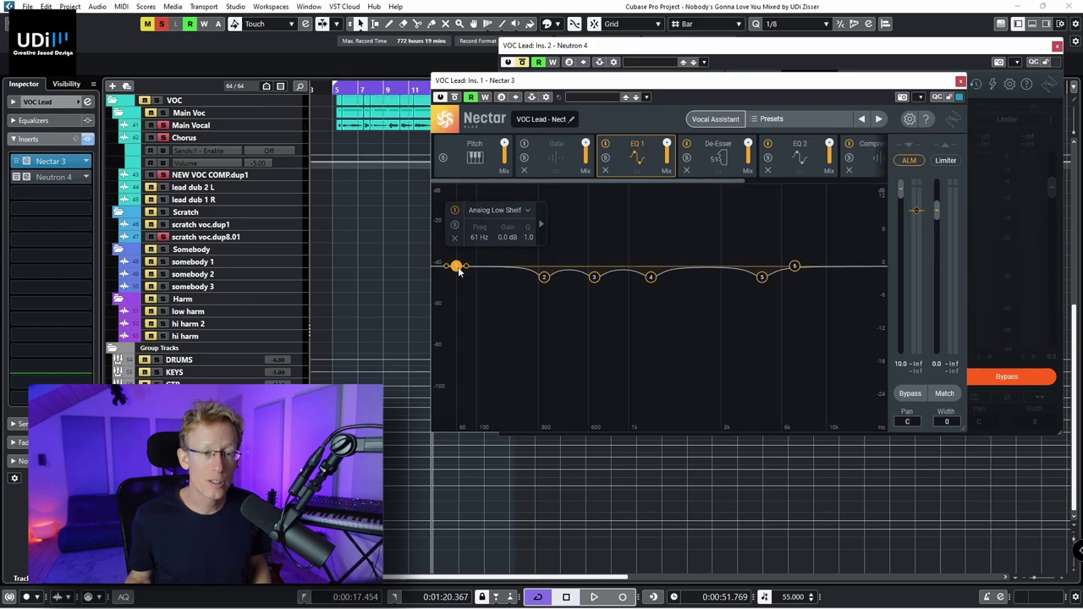
{"action": "left_click", "coordinate": [528, 211]}
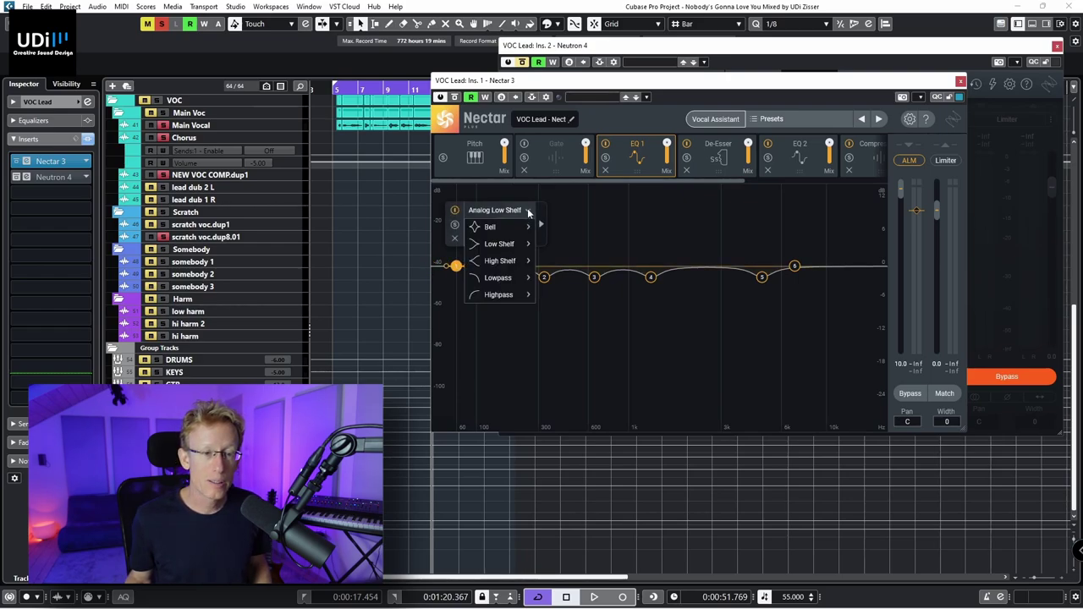
{"action": "mouse_move", "coordinate": [509, 295]}
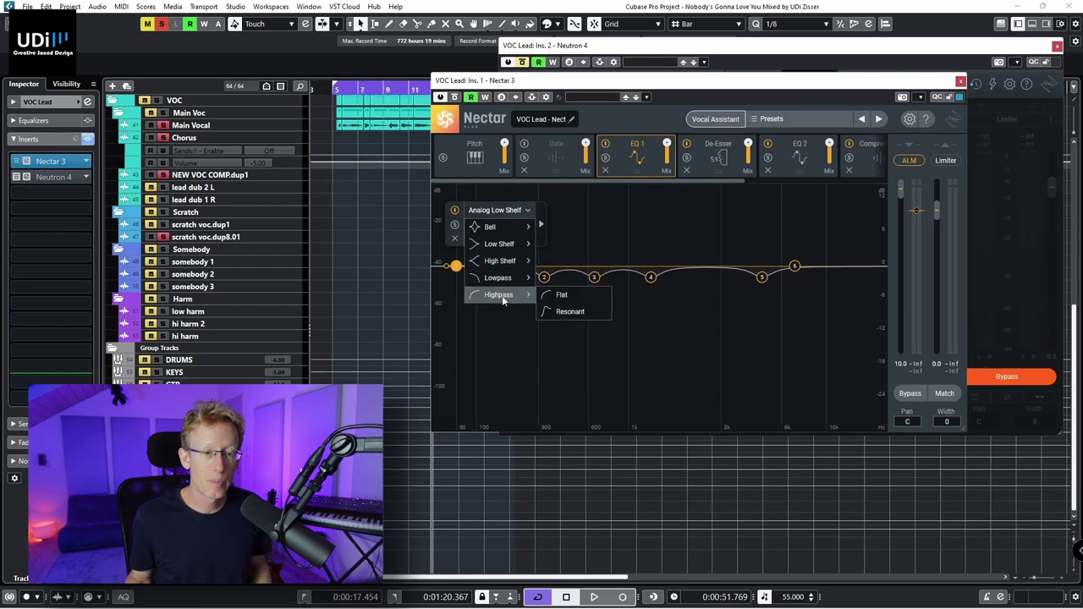
{"action": "left_click", "coordinate": [561, 295]}
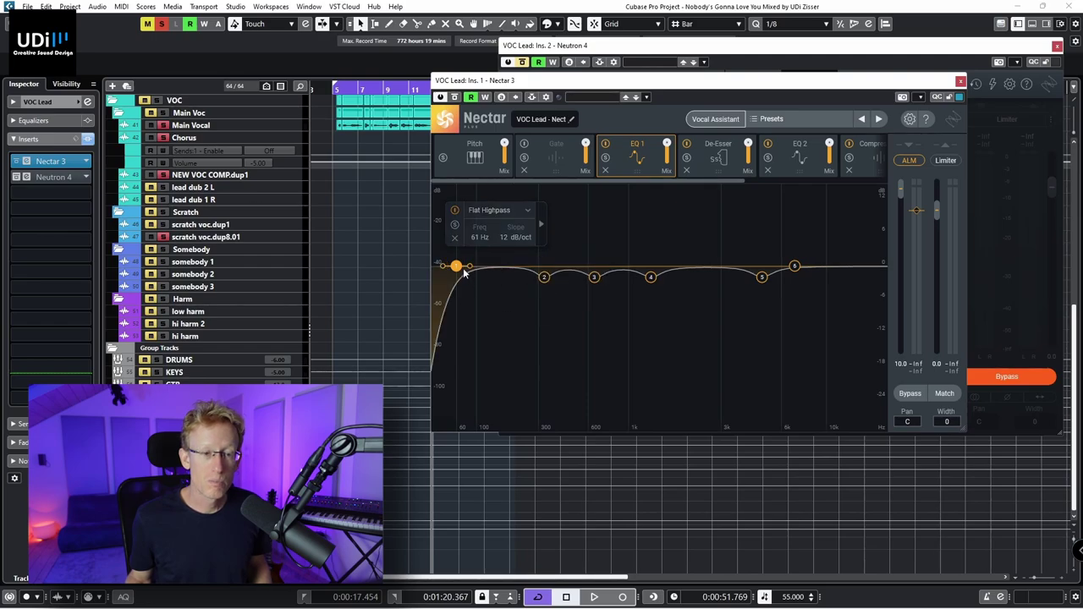
{"action": "left_click_drag", "start_coordinate": [464, 273], "coordinate": [465, 269]}
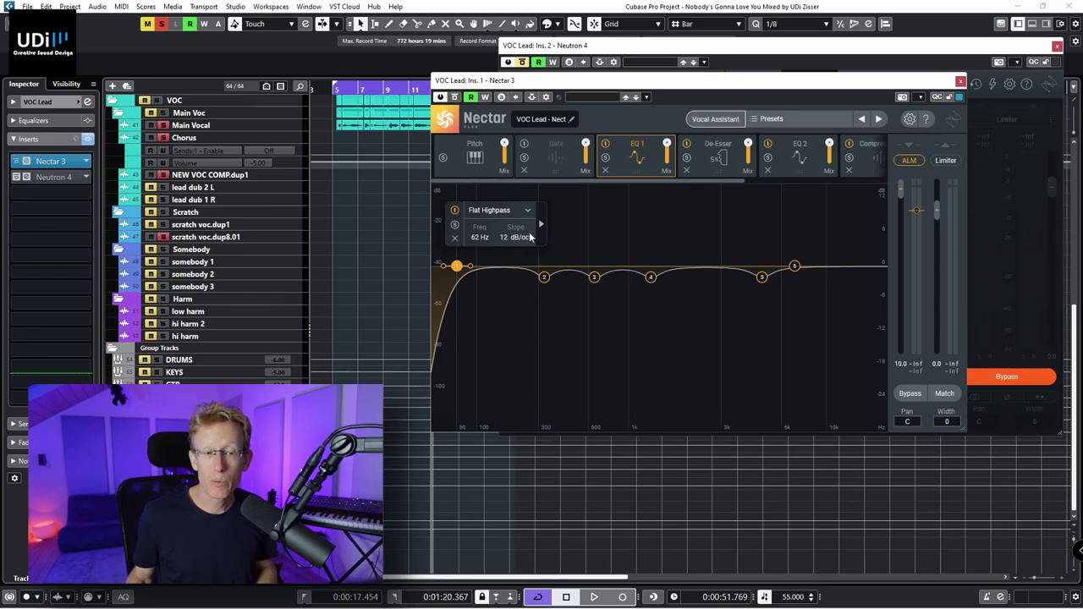
{"action": "left_click", "coordinate": [692, 155]}
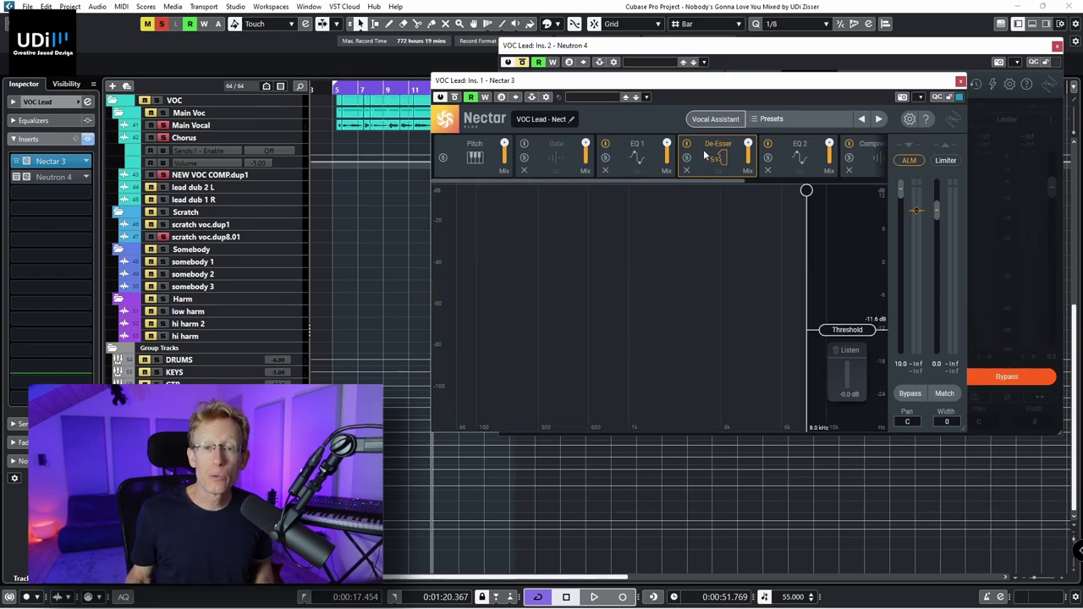
{"action": "left_click", "coordinate": [796, 163]}
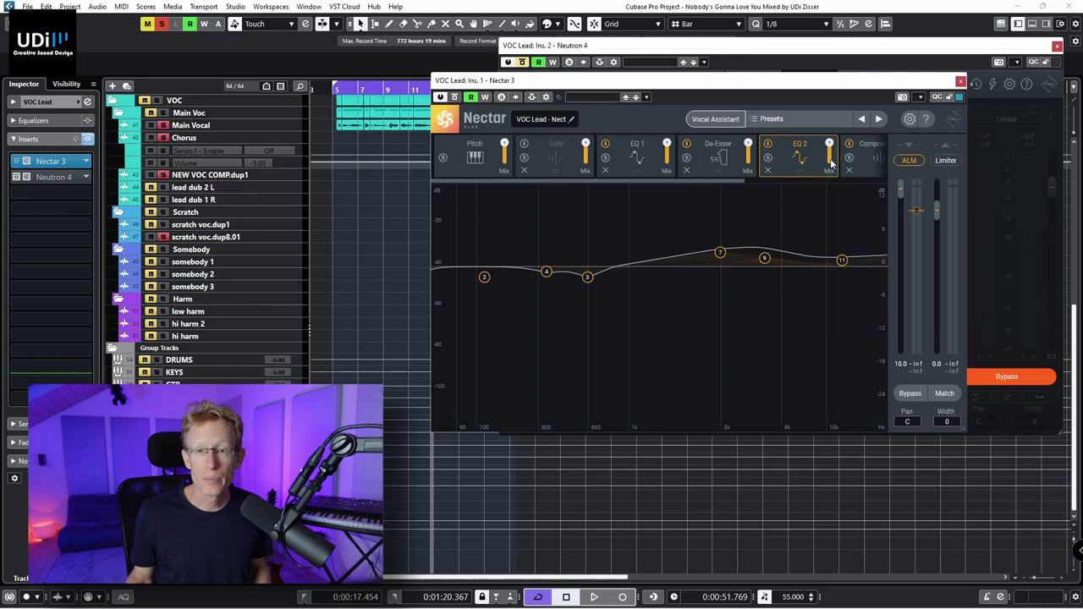
Insert a Chorus-mode Dimension module after the Compressor, ahead of the Reverb
{"action": "left_click", "coordinate": [859, 161]}
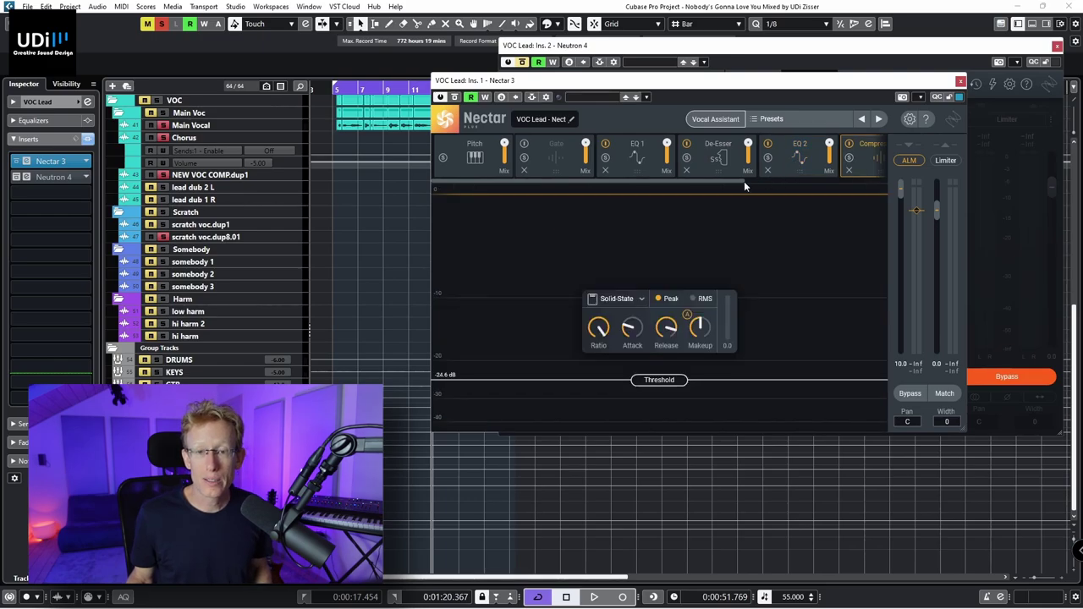
{"action": "left_click_drag", "start_coordinate": [742, 182], "coordinate": [889, 180]}
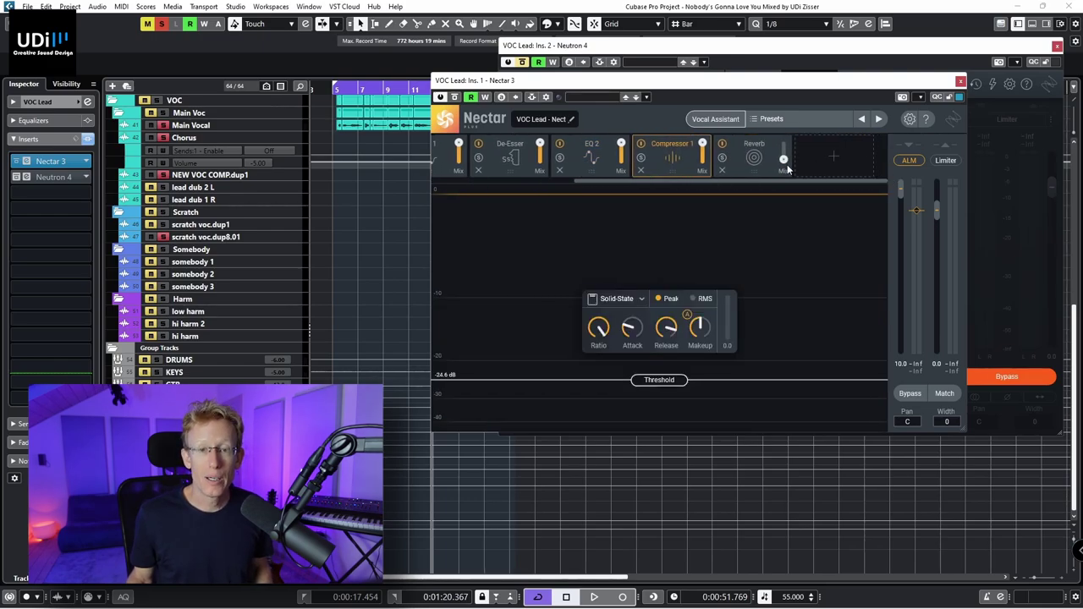
{"action": "left_click", "coordinate": [755, 157]}
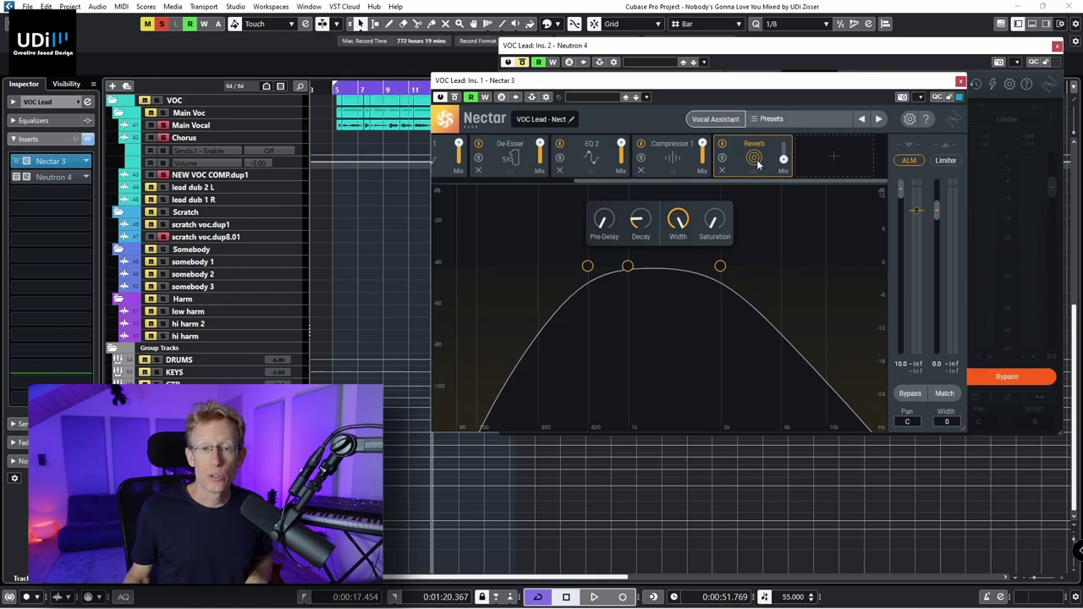
{"action": "left_click", "coordinate": [833, 157]}
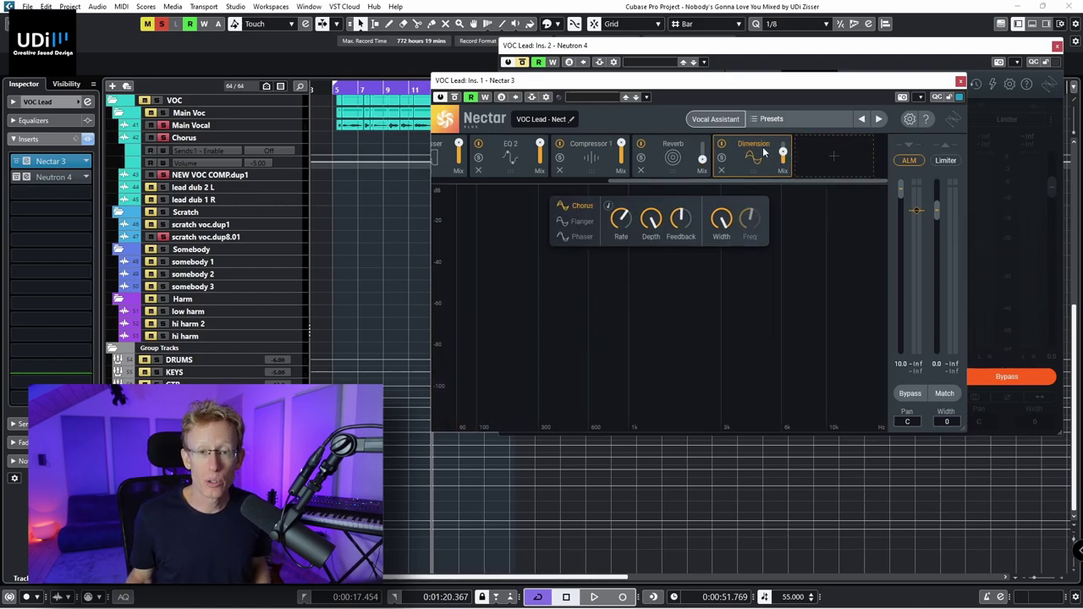
{"action": "left_click_drag", "start_coordinate": [763, 146], "coordinate": [699, 182]}
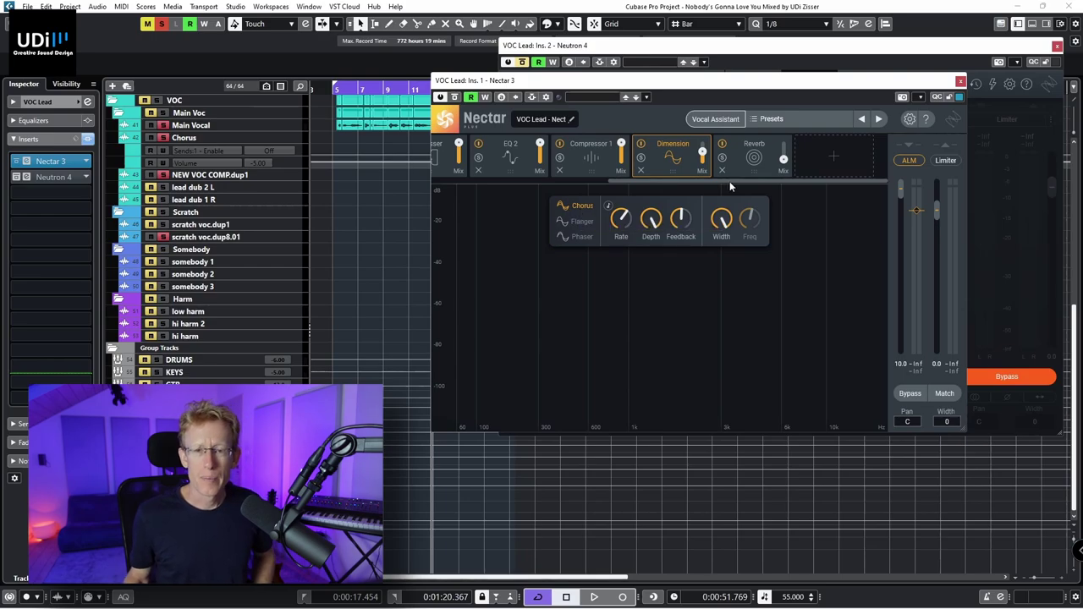
{"action": "left_click", "coordinate": [753, 159]}
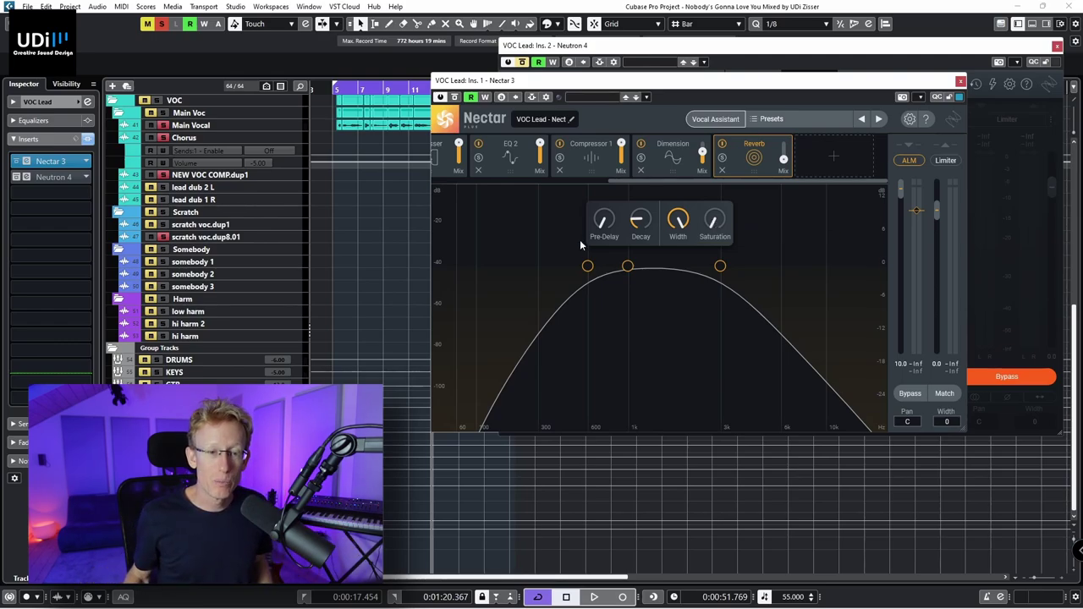
Drag the reverb's low cutoff down to about 472 Hz and its high cutoff up near 6.6 kHz
{"action": "left_click_drag", "start_coordinate": [588, 266], "coordinate": [569, 266]}
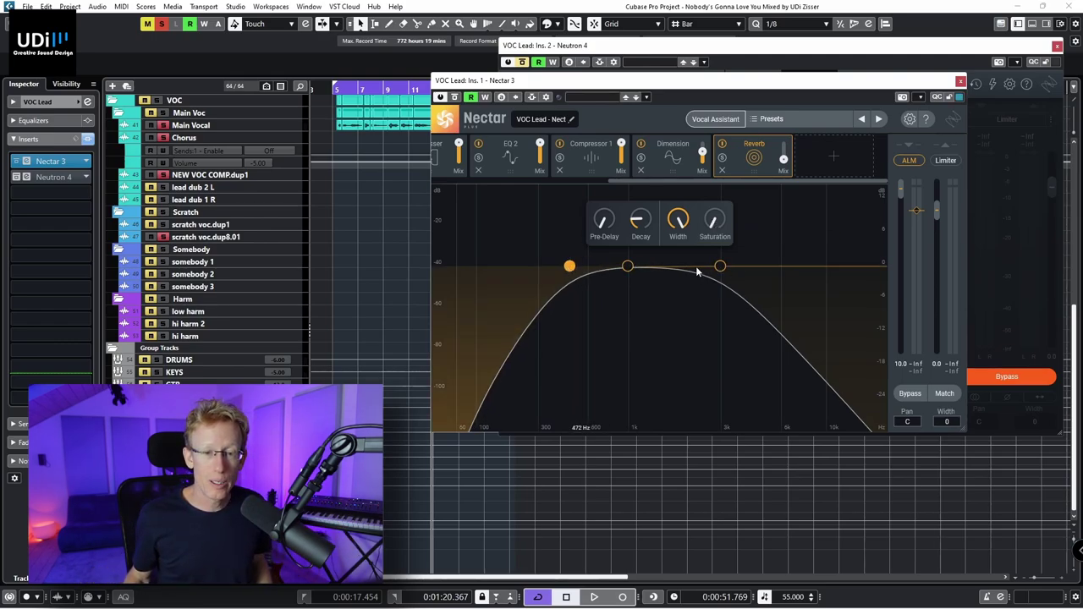
{"action": "left_click_drag", "start_coordinate": [721, 266], "coordinate": [774, 260]}
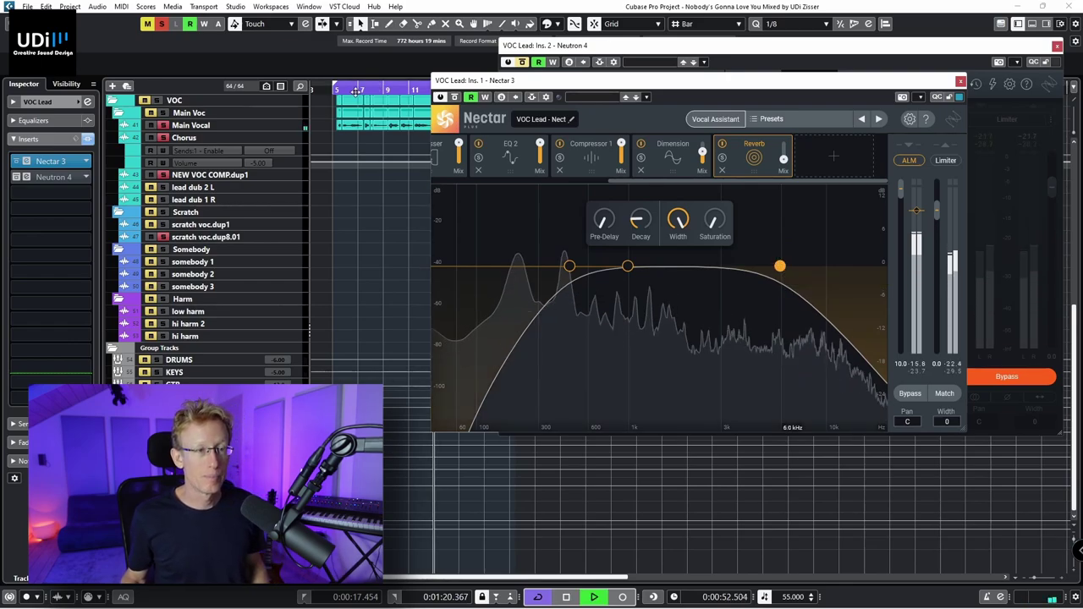
Compare Nectar against the dry vocal in the full mix and pull Nectar's input level down
{"action": "left_click", "coordinate": [161, 23]}
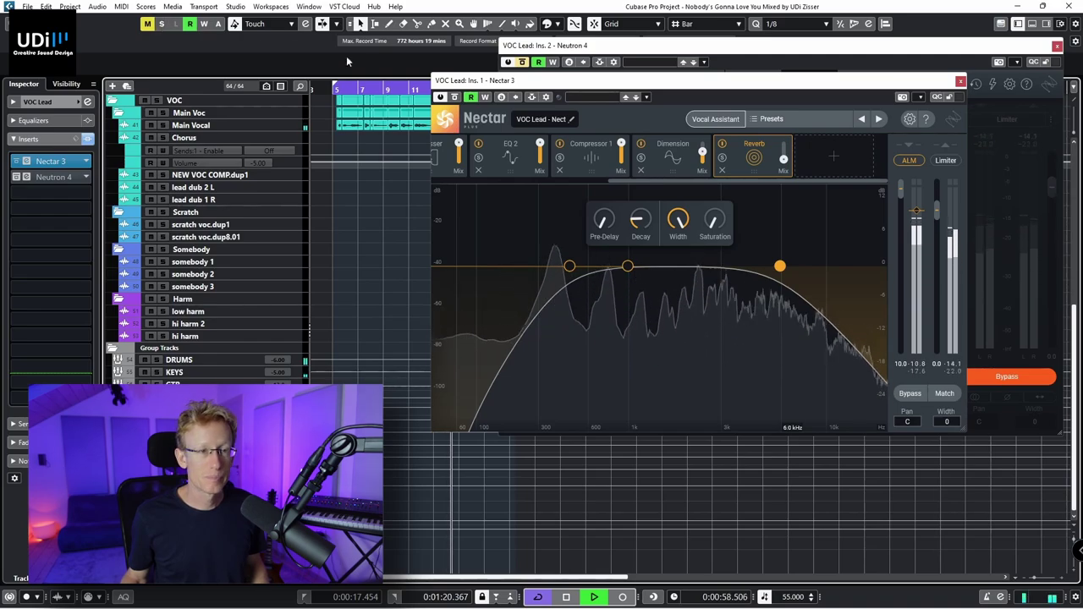
{"action": "left_click", "coordinate": [455, 96]}
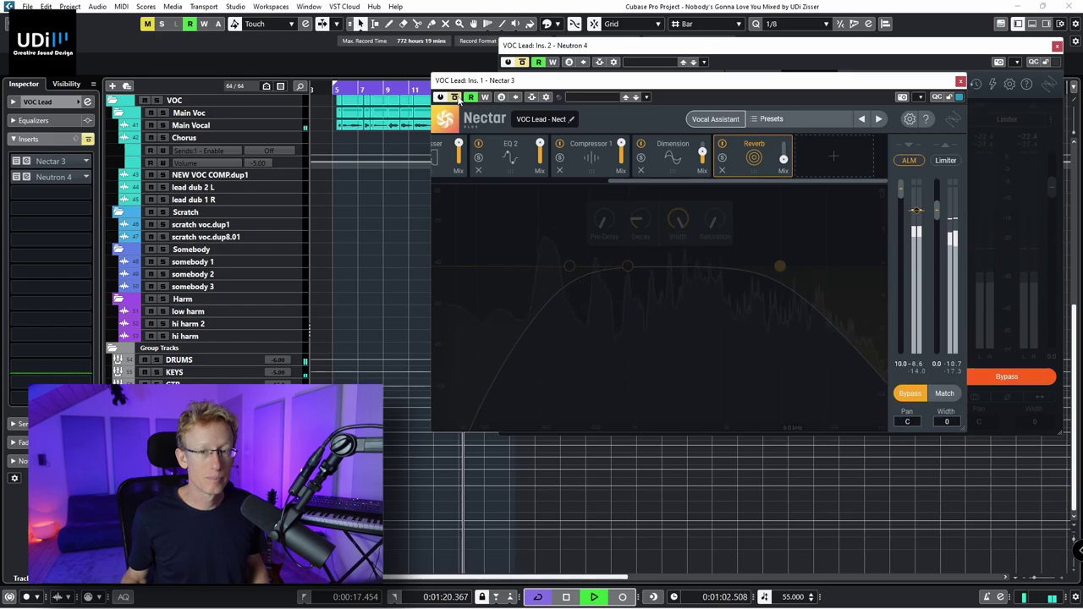
{"action": "left_click", "coordinate": [455, 98]}
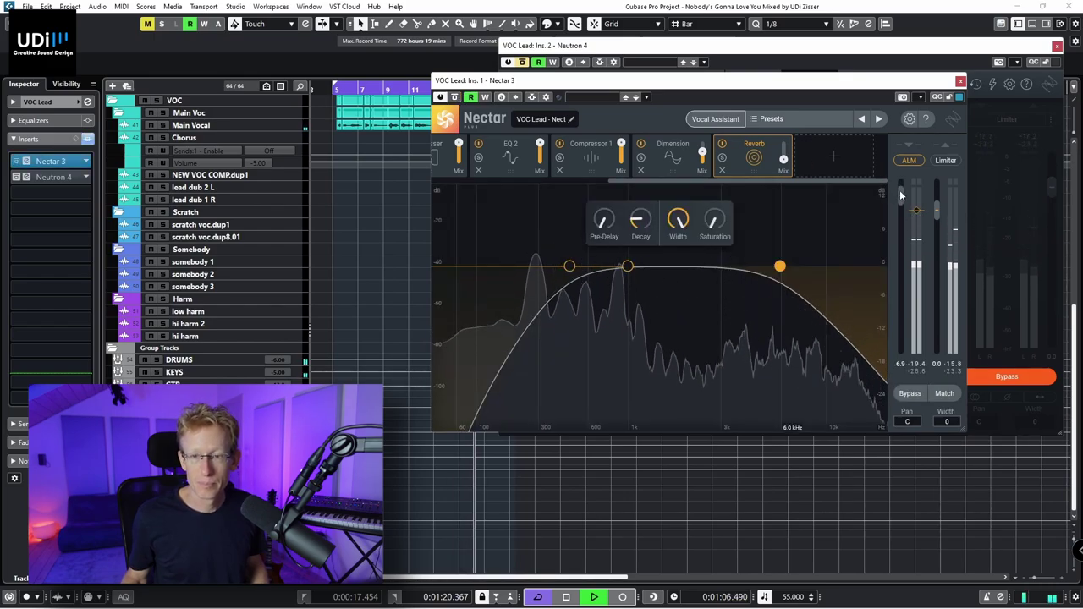
{"action": "left_click_drag", "start_coordinate": [899, 197], "coordinate": [906, 225]}
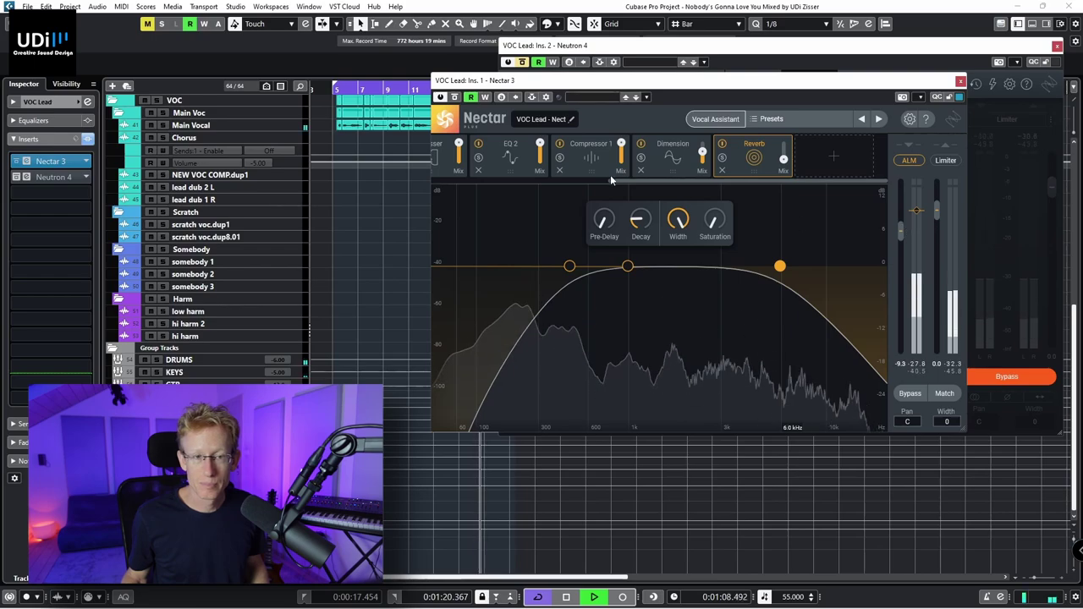
{"action": "left_click_drag", "start_coordinate": [901, 226], "coordinate": [900, 214]}
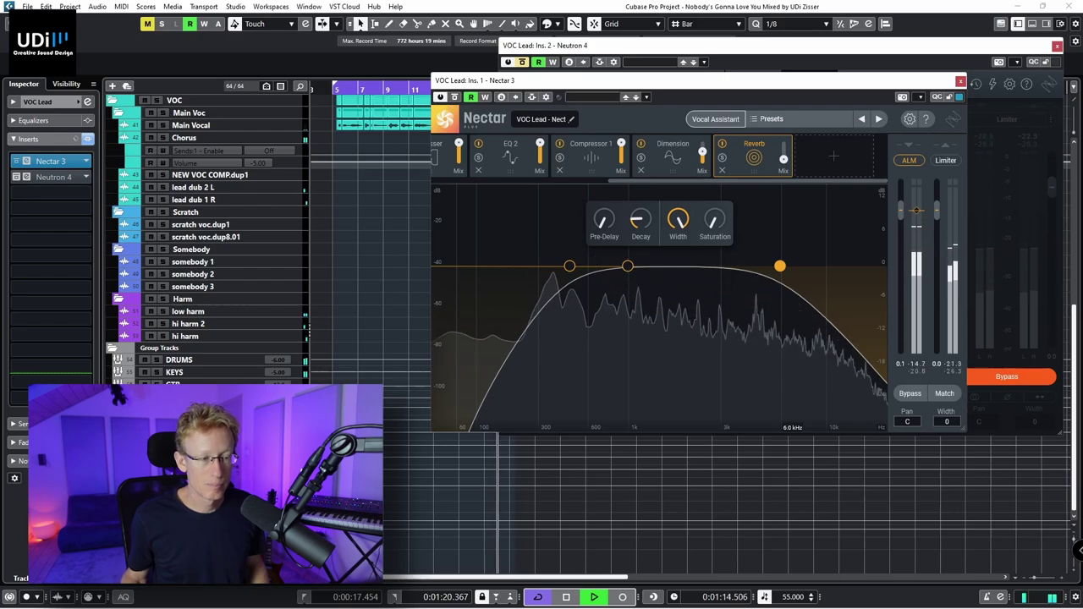
Re-solo the vocal, A/B Nectar's bypass again, then clear solo and stop playback
{"action": "left_click", "coordinate": [454, 97]}
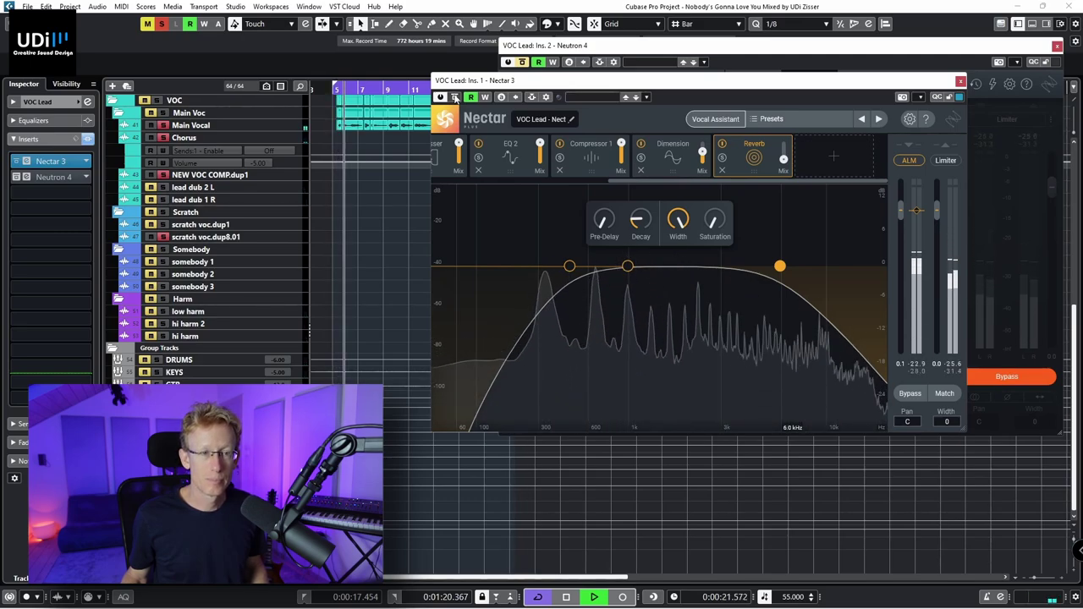
{"action": "left_click", "coordinate": [455, 99]}
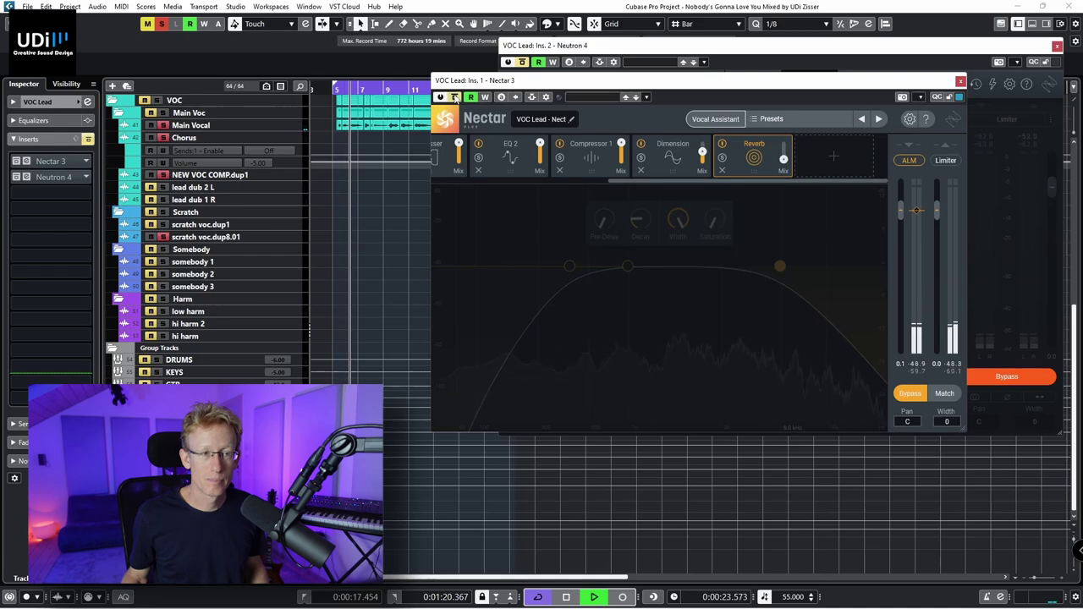
{"action": "left_click", "coordinate": [454, 98]}
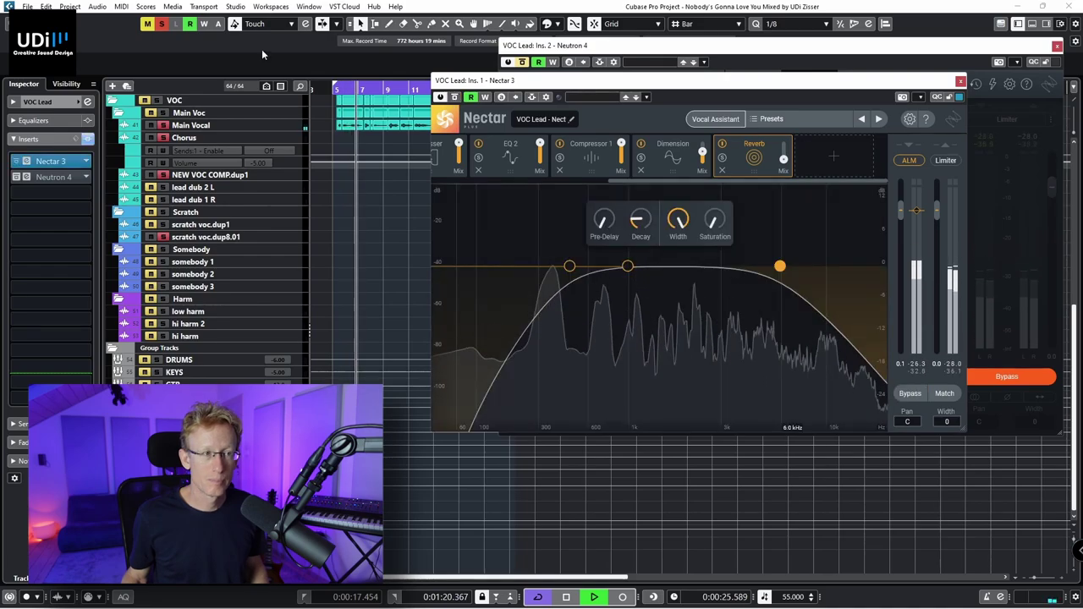
{"action": "left_click", "coordinate": [164, 24]}
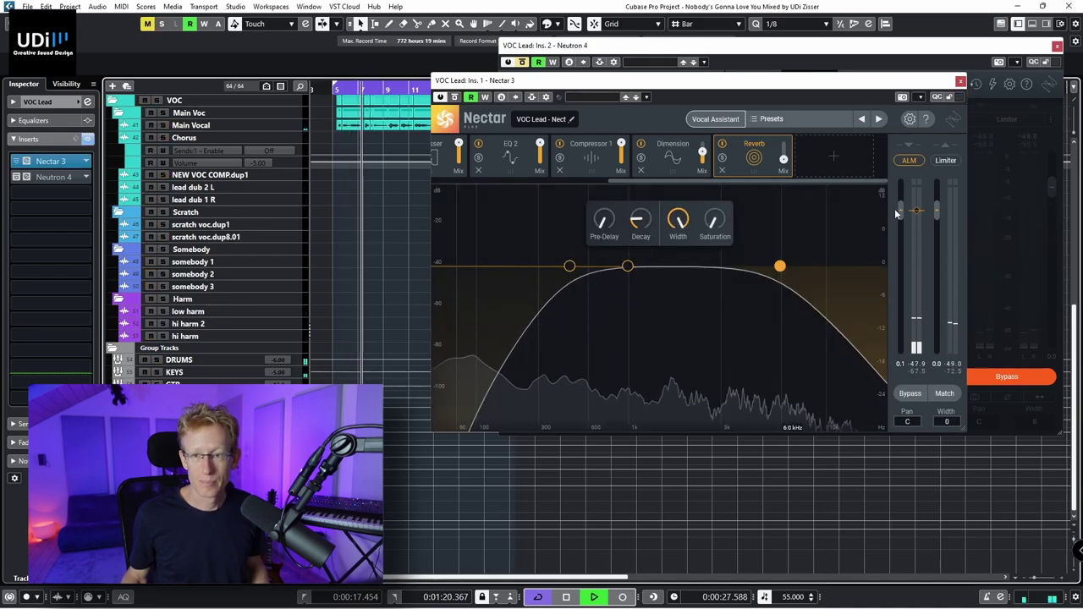
{"action": "mouse_move", "coordinate": [901, 216]}
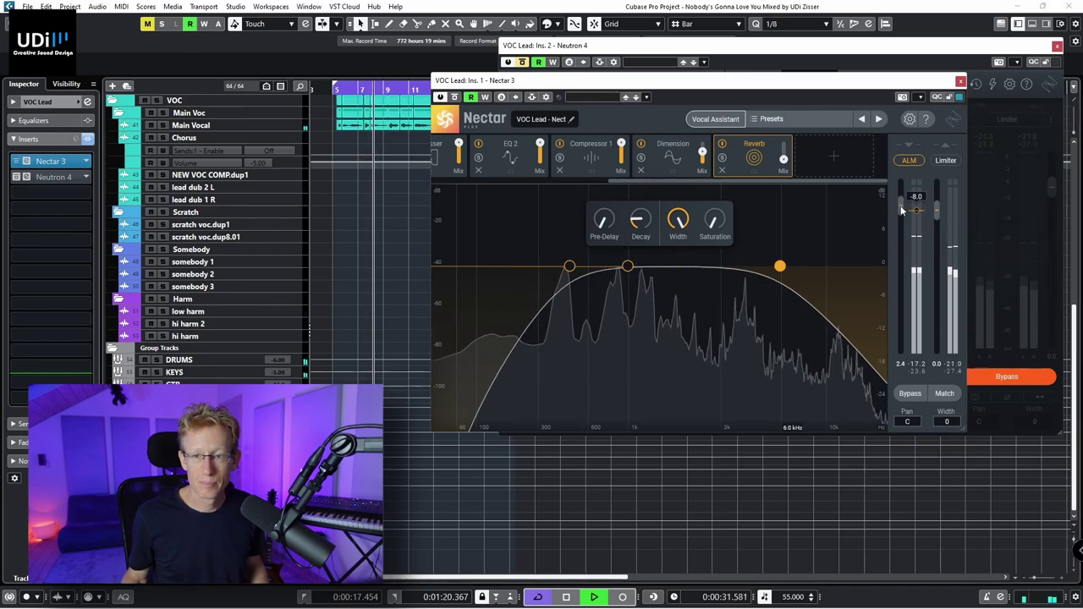
{"action": "key", "text": "space"}
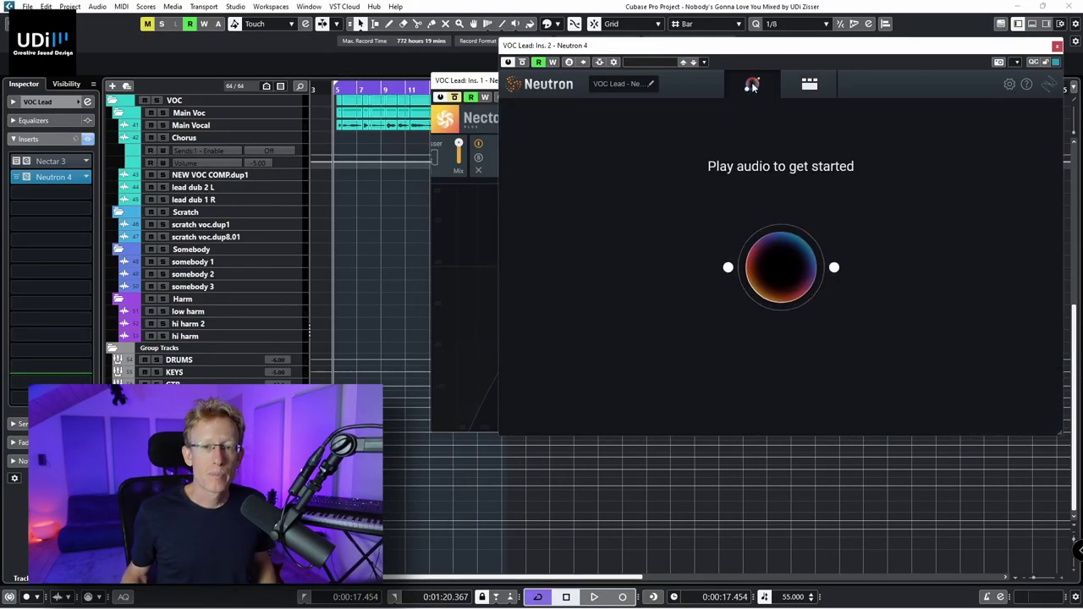
Play the lead vocal so Neutron 4's Mix Assistant can listen and build its Vocals tone match
{"action": "key", "text": "space"}
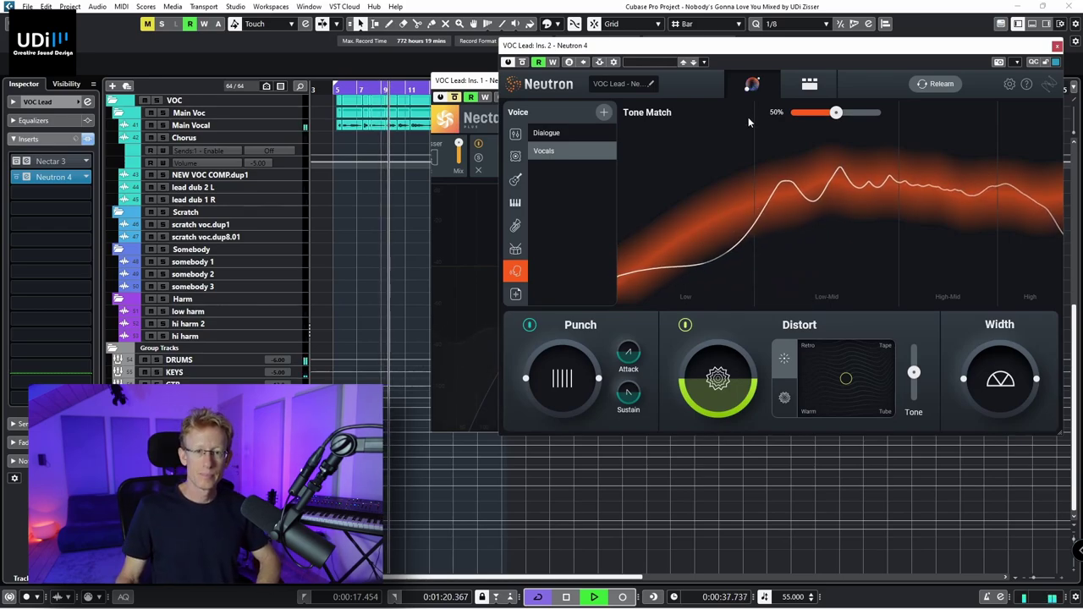
Stop playback and show Neutron's chain: Sculptor, Equalizer, Compressor 1, Compressor 2, Exciter, Limiter
{"action": "key", "text": "space"}
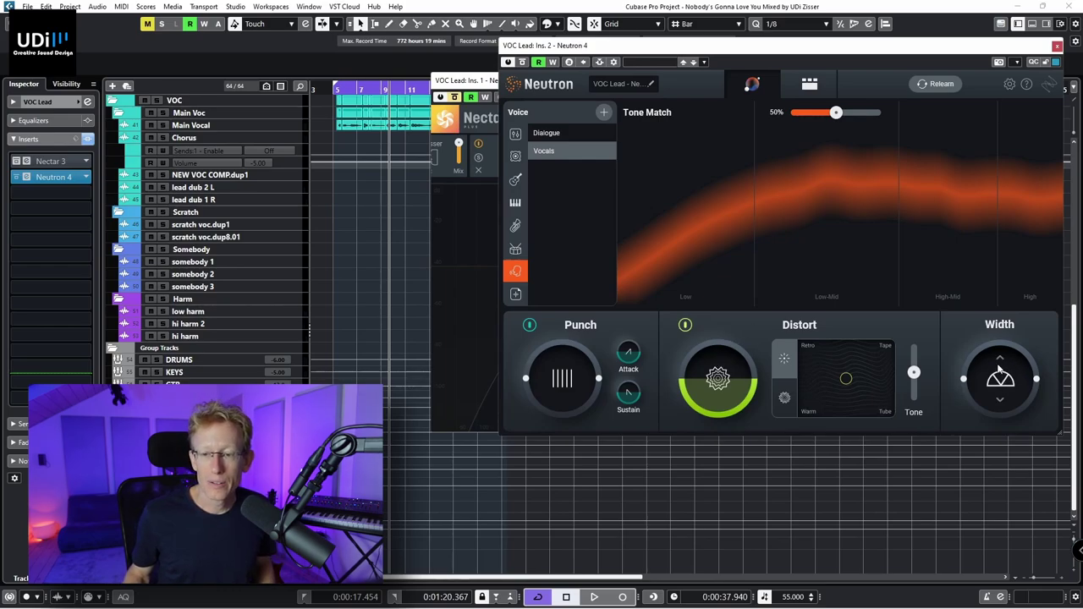
{"action": "left_click", "coordinate": [810, 83]}
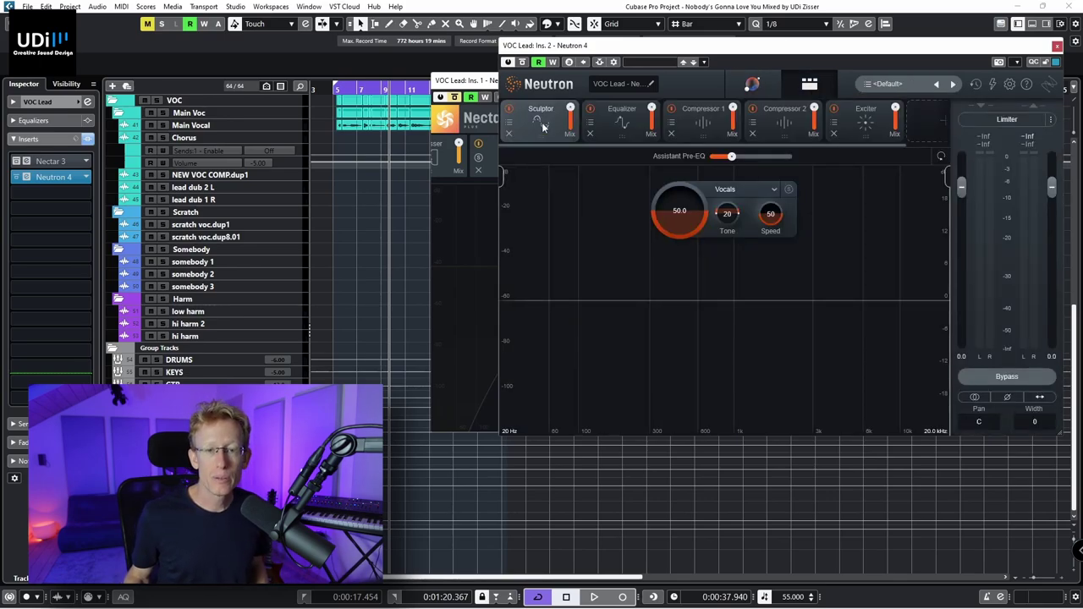
Inspect Neutron's Equalizer, Compressor 1, Compressor 2 and Exciter, then list addable modules like Gate and Unmask
{"action": "left_click", "coordinate": [614, 121]}
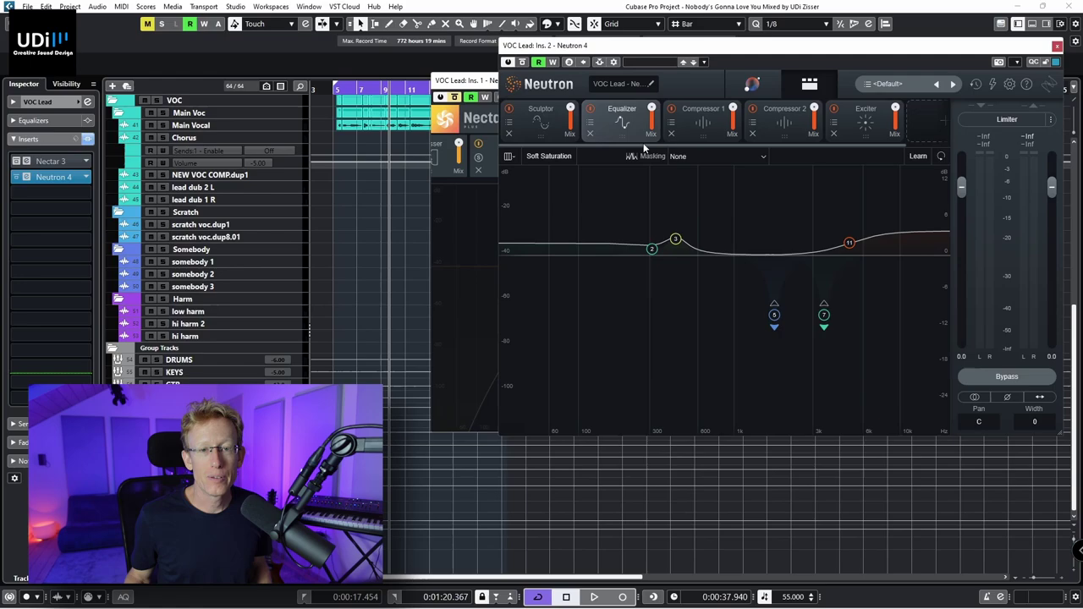
{"action": "left_click", "coordinate": [696, 121]}
{"action": "left_click", "coordinate": [750, 121]}
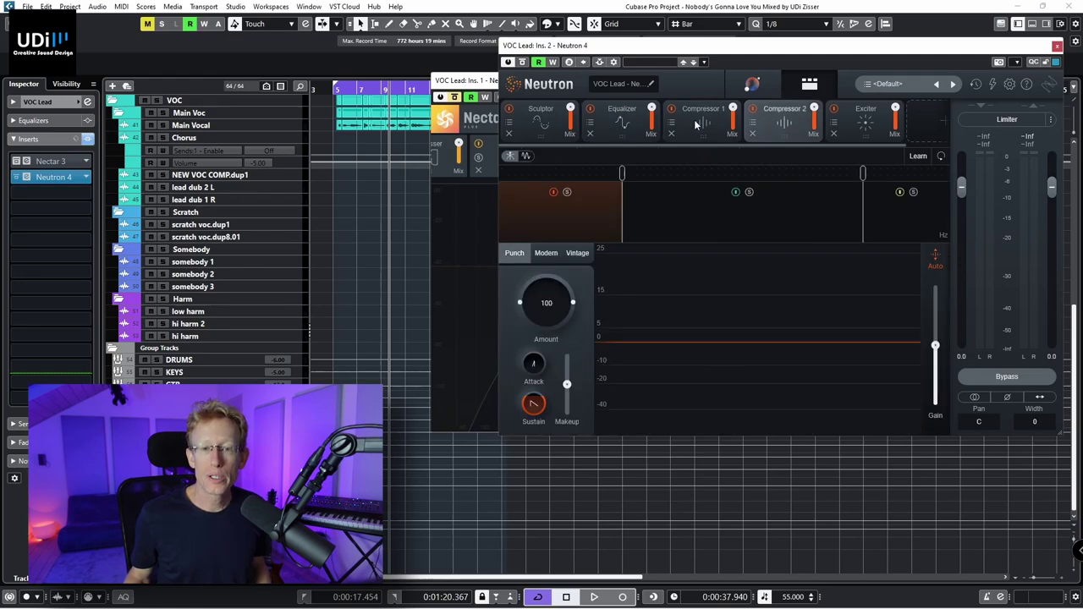
{"action": "left_click", "coordinate": [865, 121]}
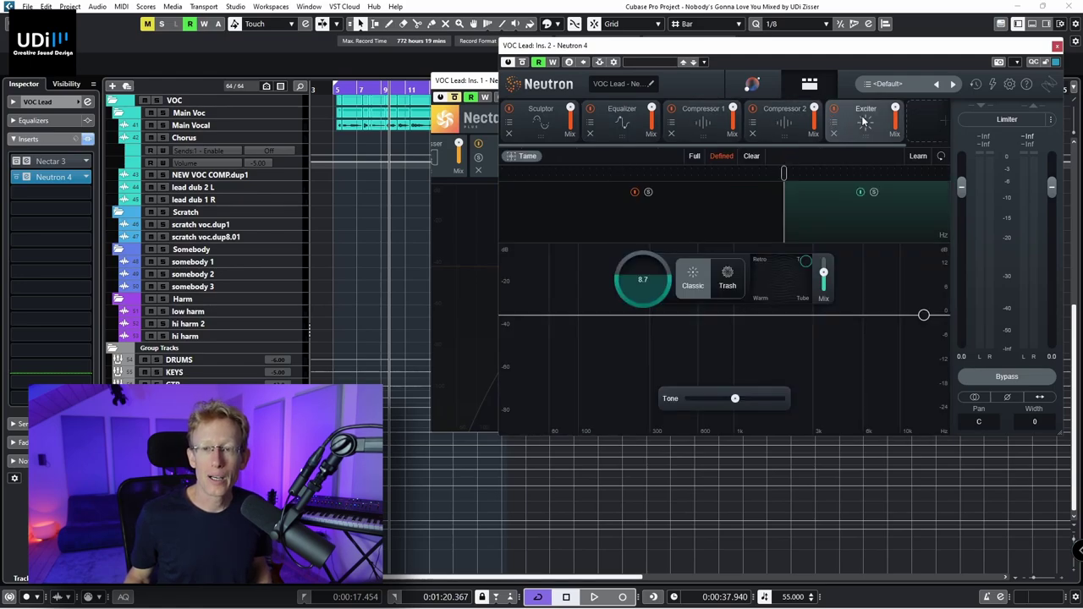
{"action": "left_click", "coordinate": [941, 125]}
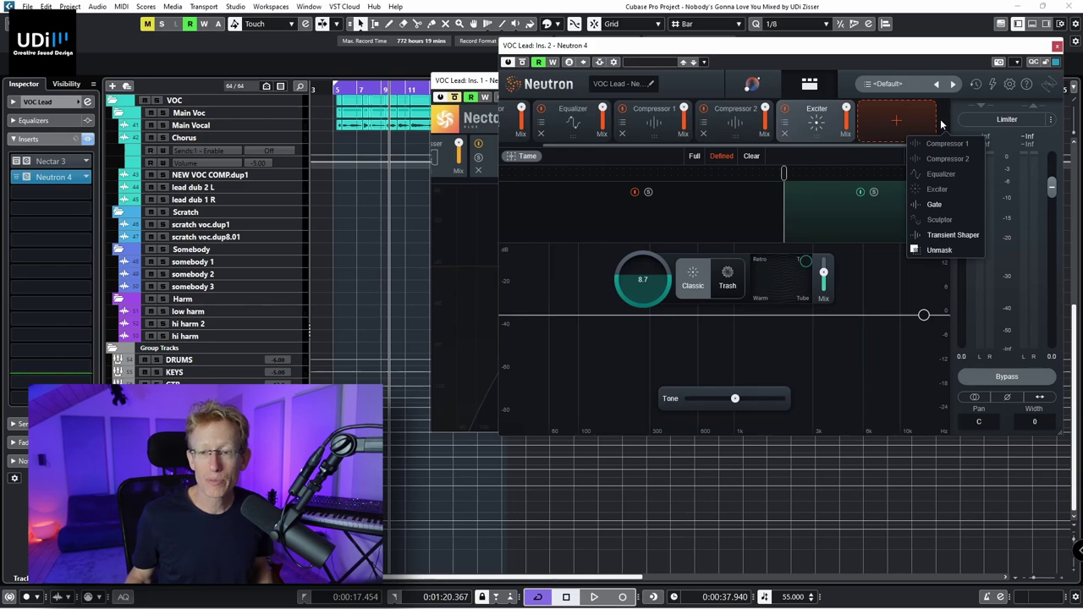